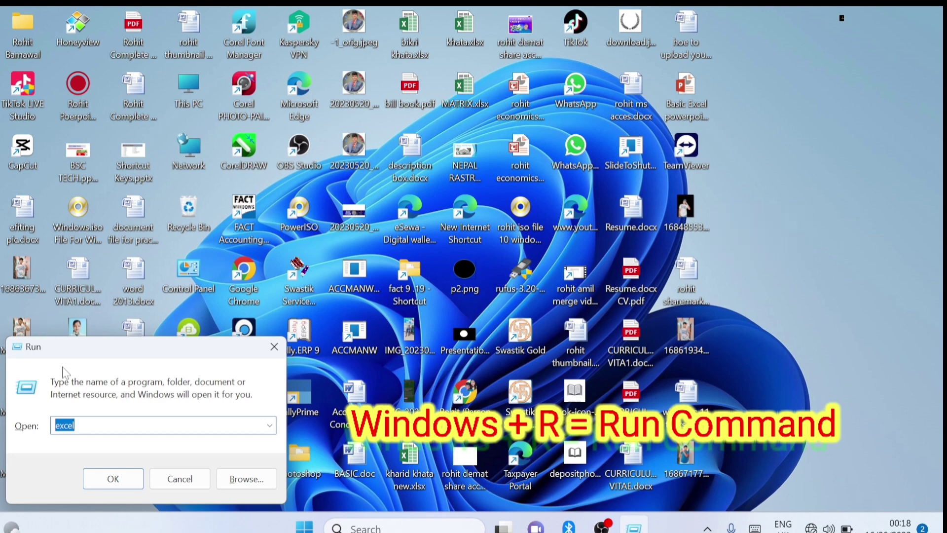
Launch Excel with the Run command "excel" and create a blank workbook.
left_click(74, 425)
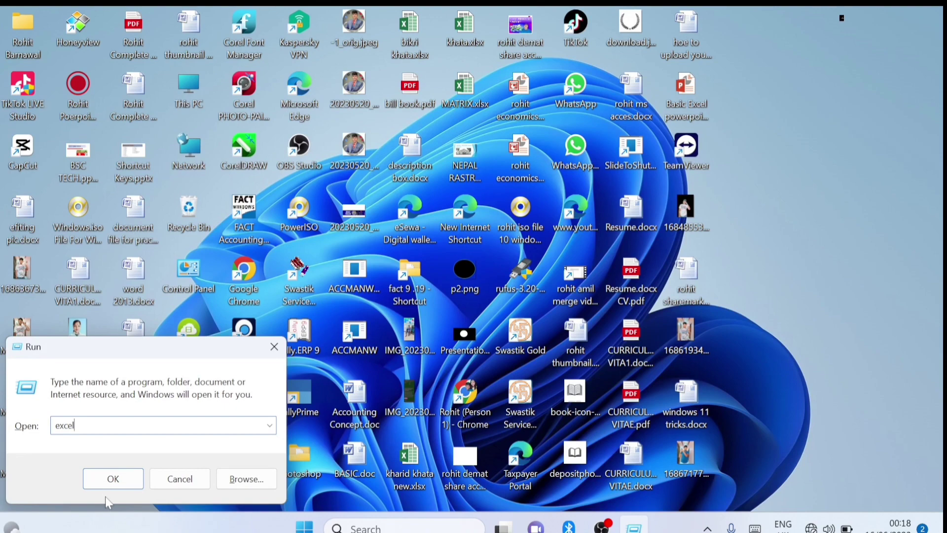
left_click(109, 481)
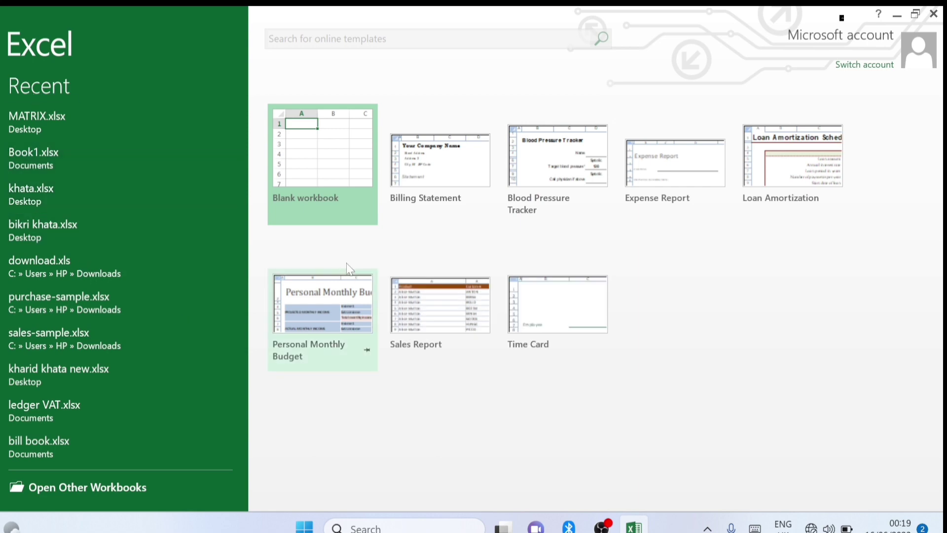
left_click(311, 171)
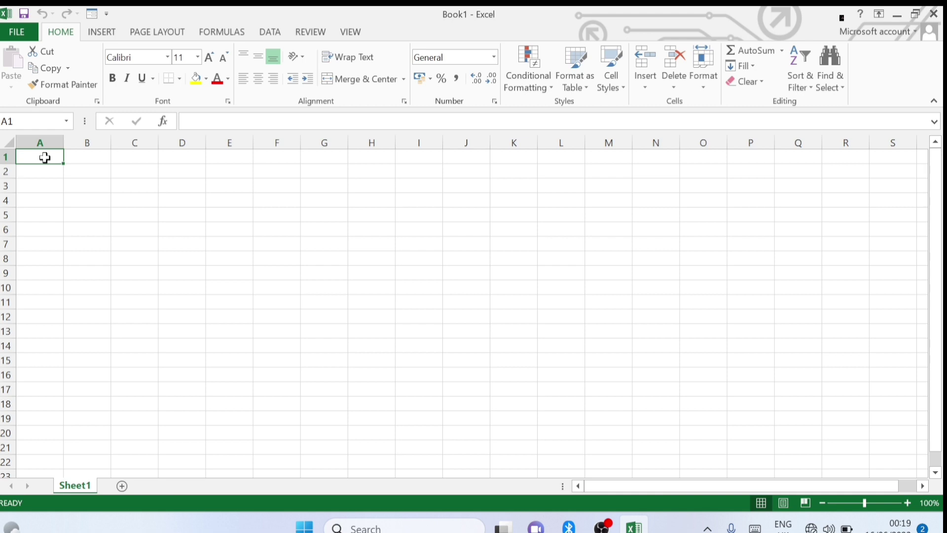
Enter the headers S.n, Particulars, Qty, Rate and Total in cells A1 to E1.
type("S")
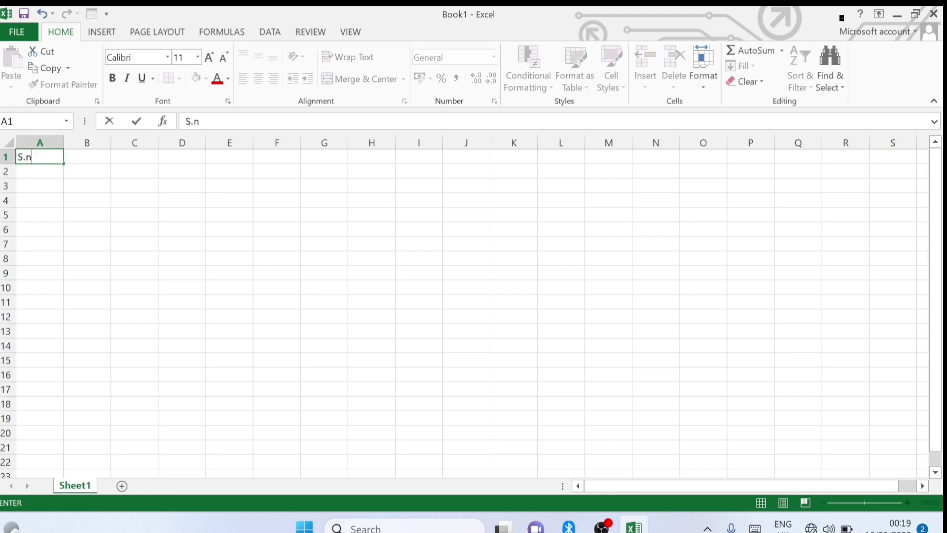
type(".n")
key("Tab")
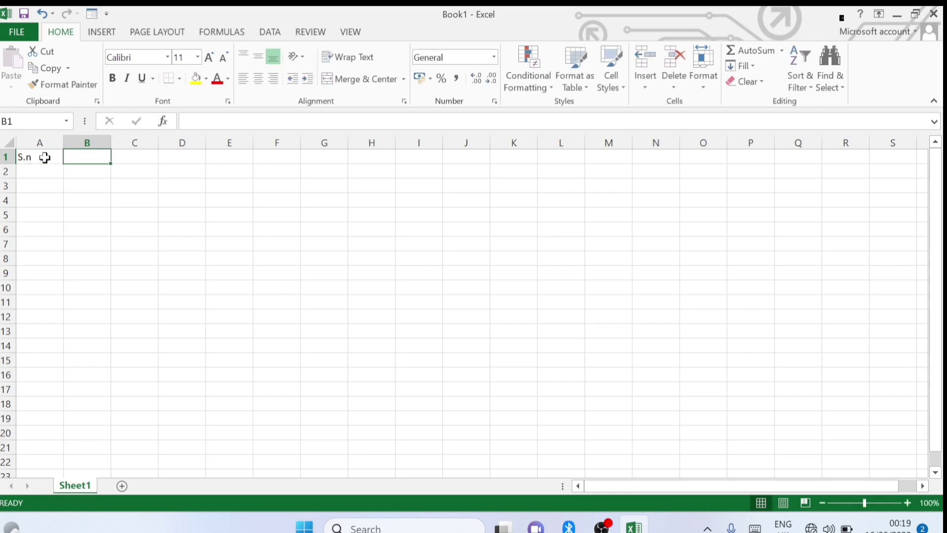
type("Particu")
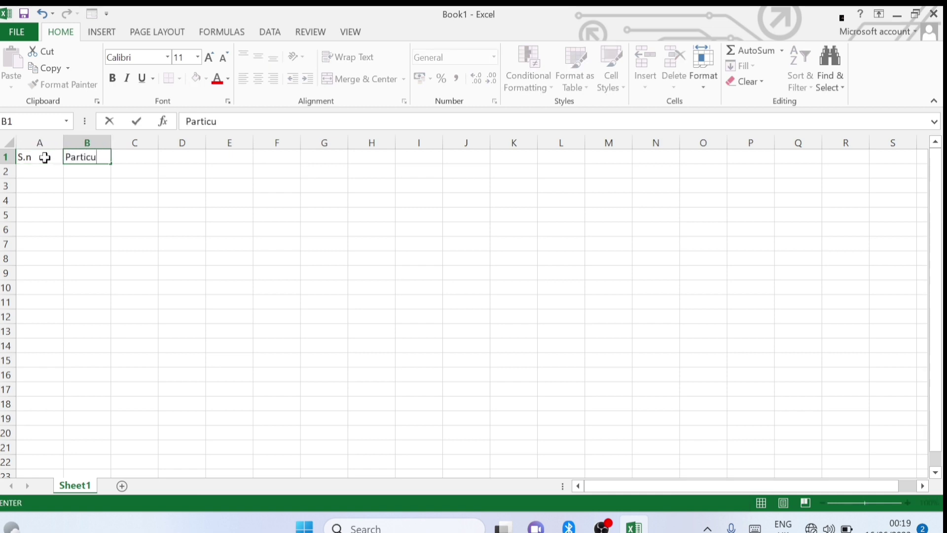
type("lars")
key("Tab")
type("Qty")
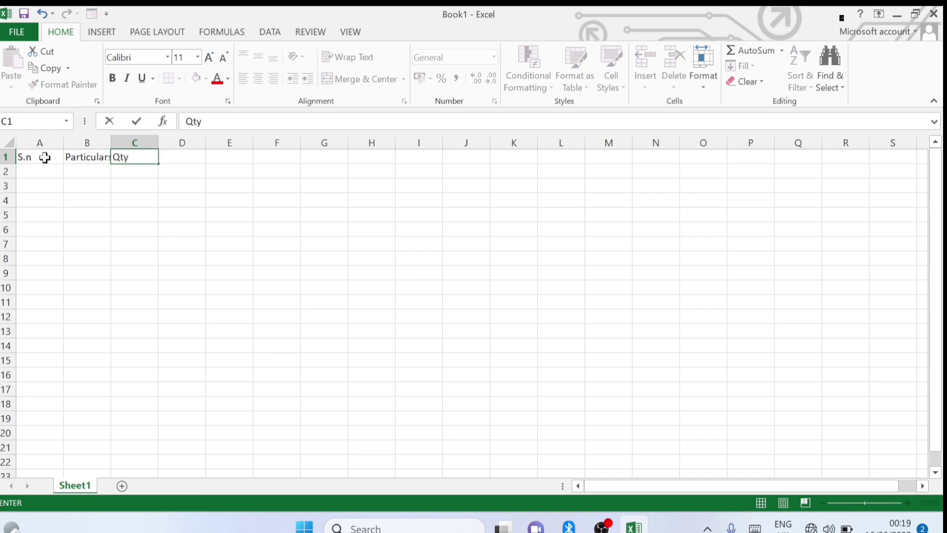
key("Tab")
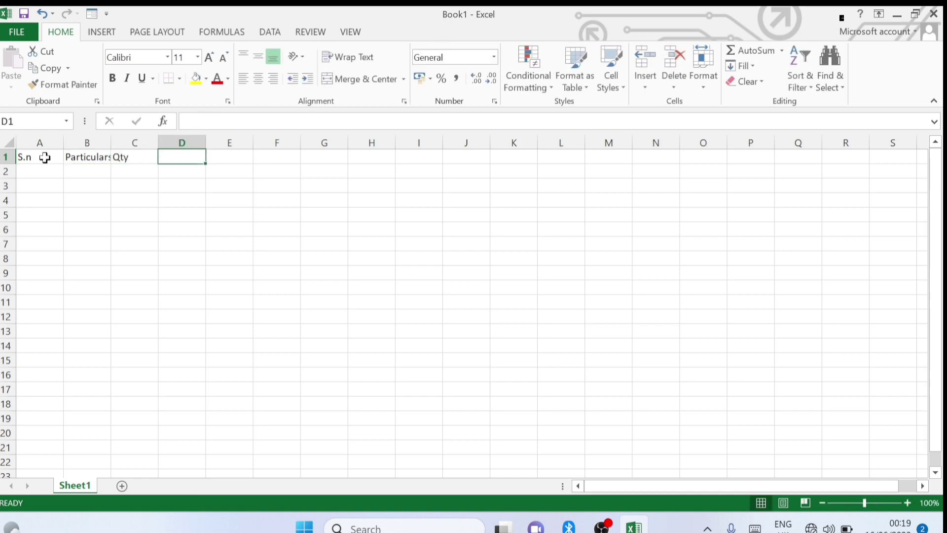
type("Rate")
key("Tab")
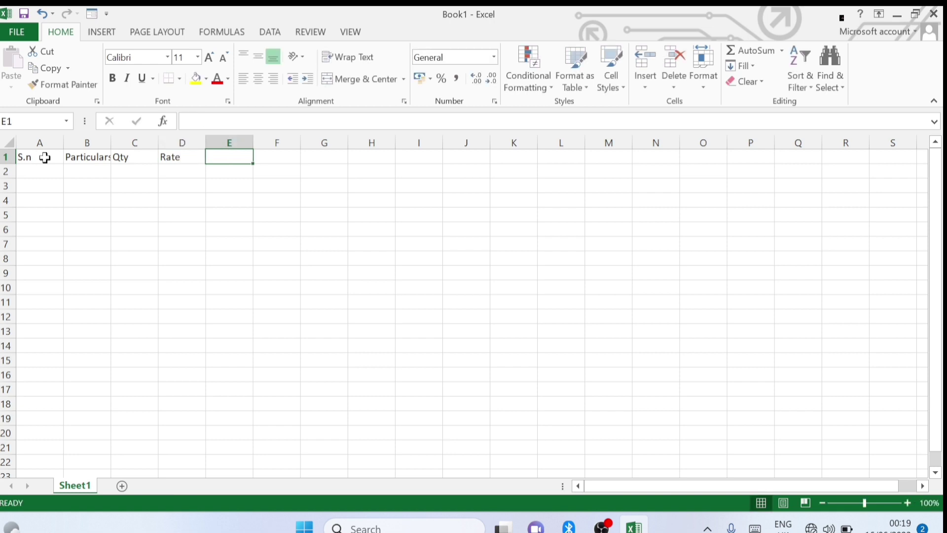
type("Total")
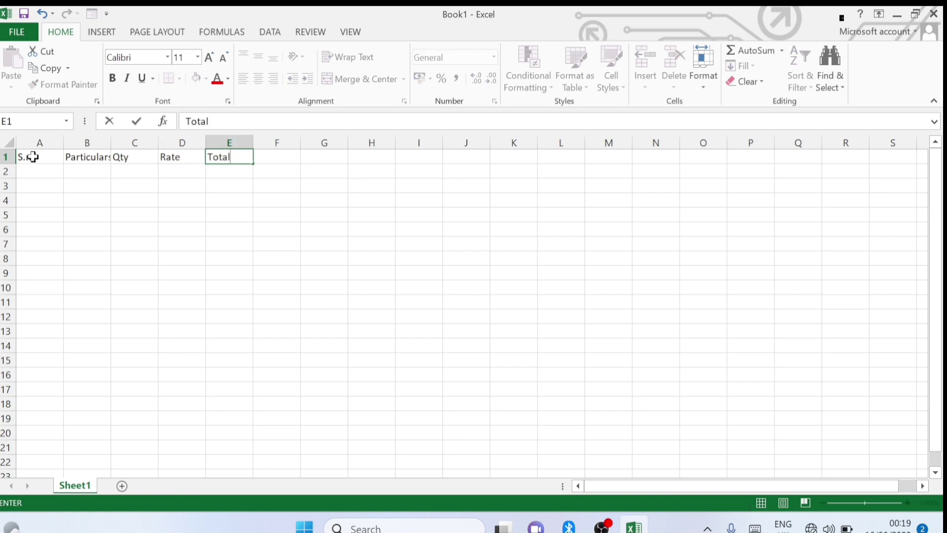
Correct the header in cell A1 to S.N.
left_click(43, 158)
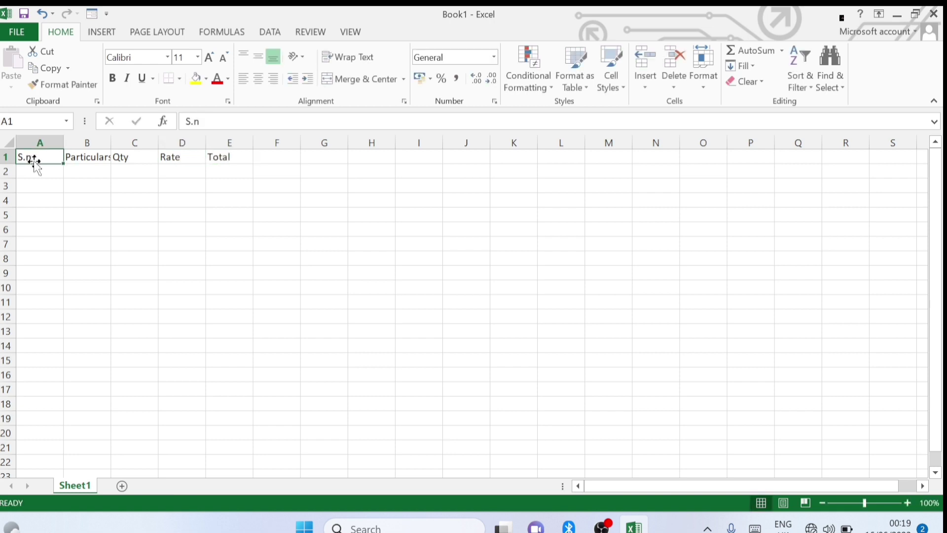
key("F2")
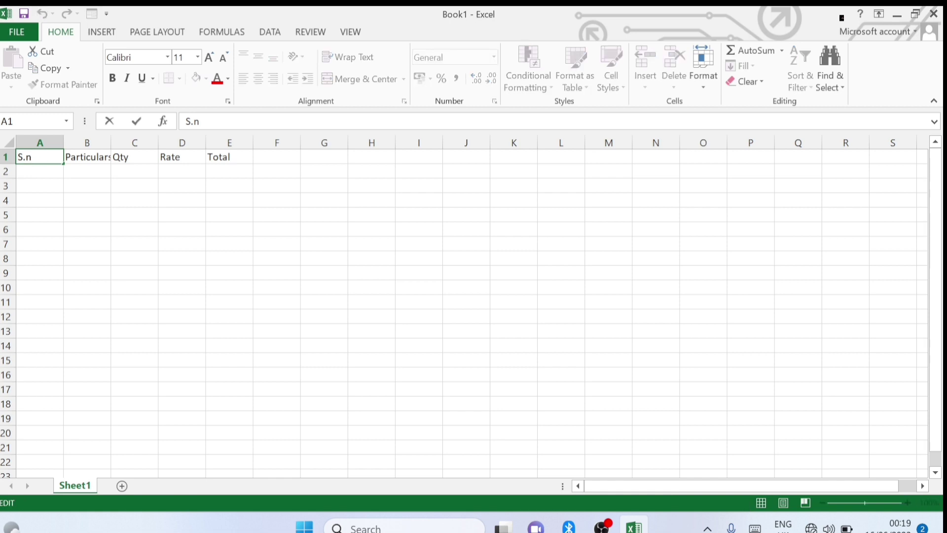
key("BackSpace")
type("N")
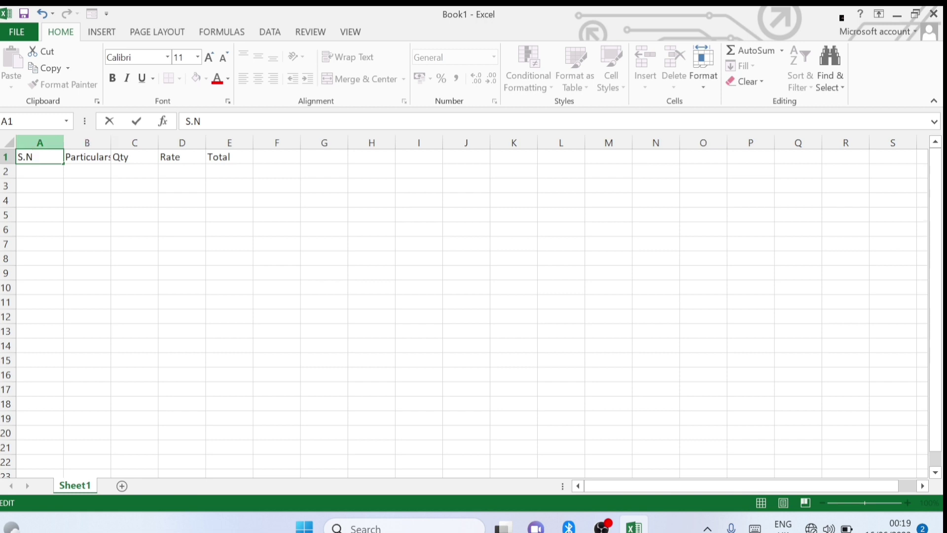
left_click(72, 190)
Adjust the widths of columns A to E so every header fits, making the Particulars column the widest.
left_click_drag(46, 156, 232, 158)
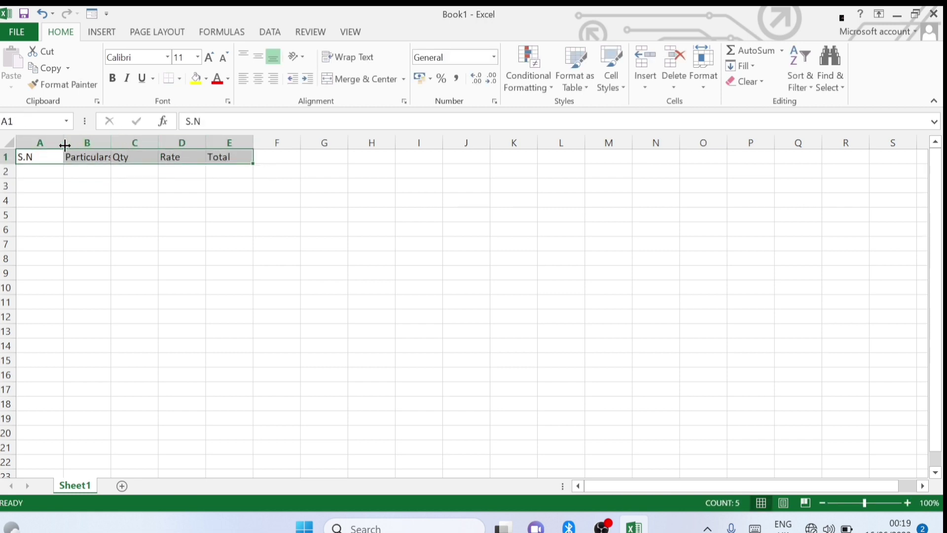
left_click_drag(111, 148, 109, 149)
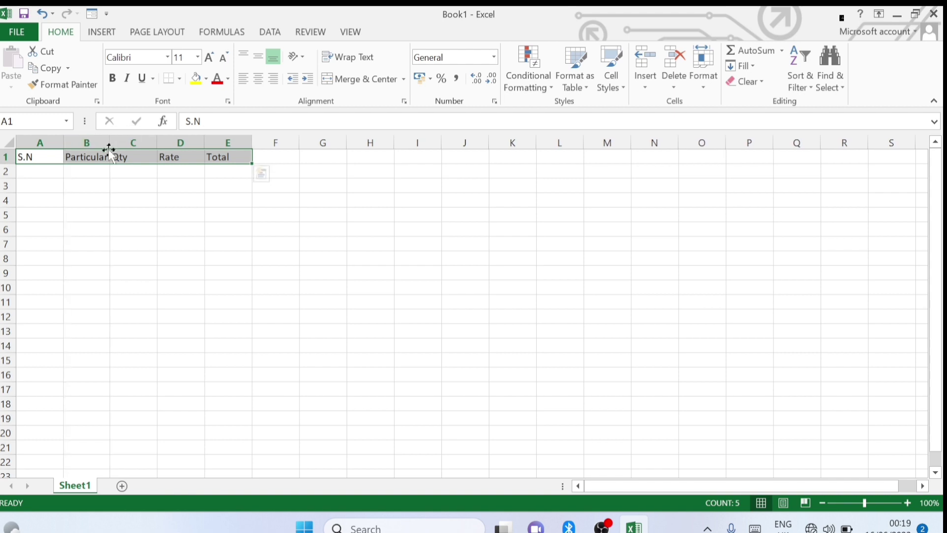
left_click(106, 182)
double_click(63, 143)
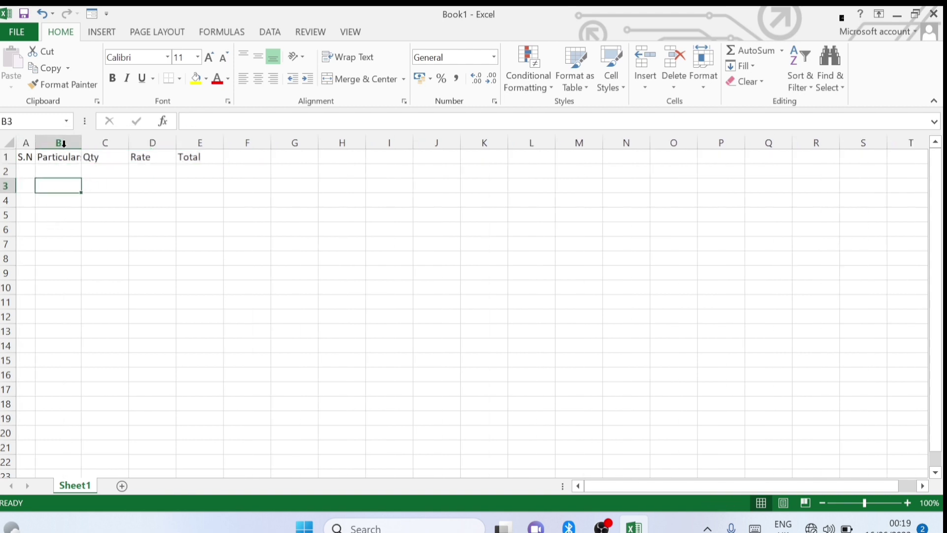
double_click(81, 144)
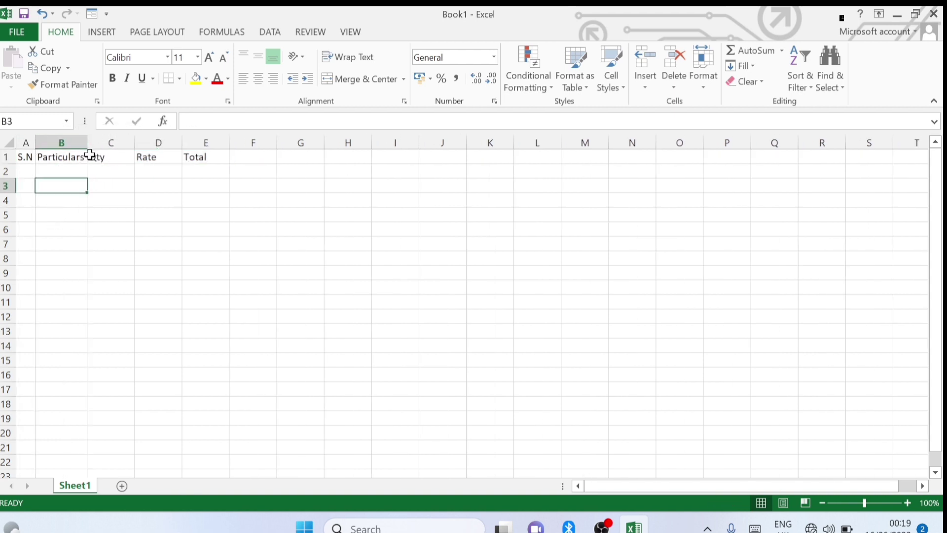
left_click_drag(89, 146, 151, 144)
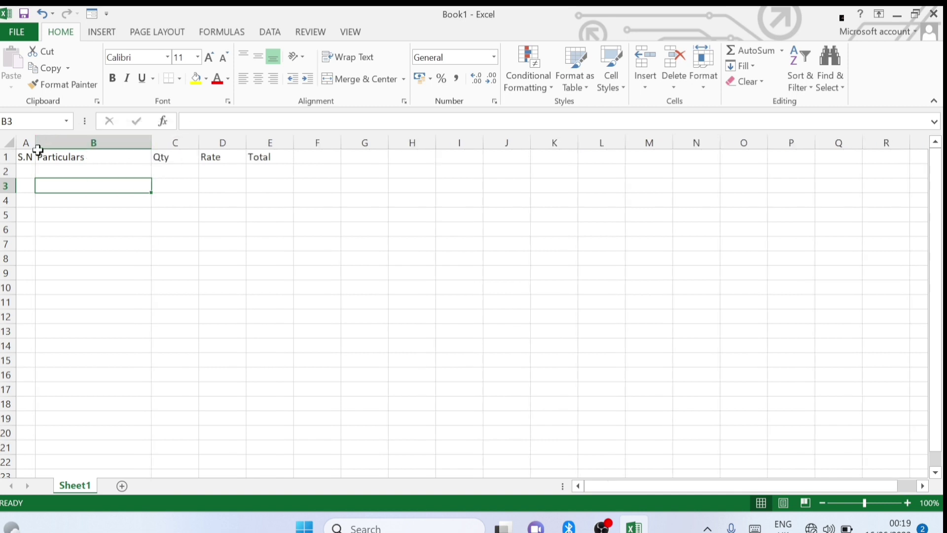
left_click_drag(35, 144, 70, 144)
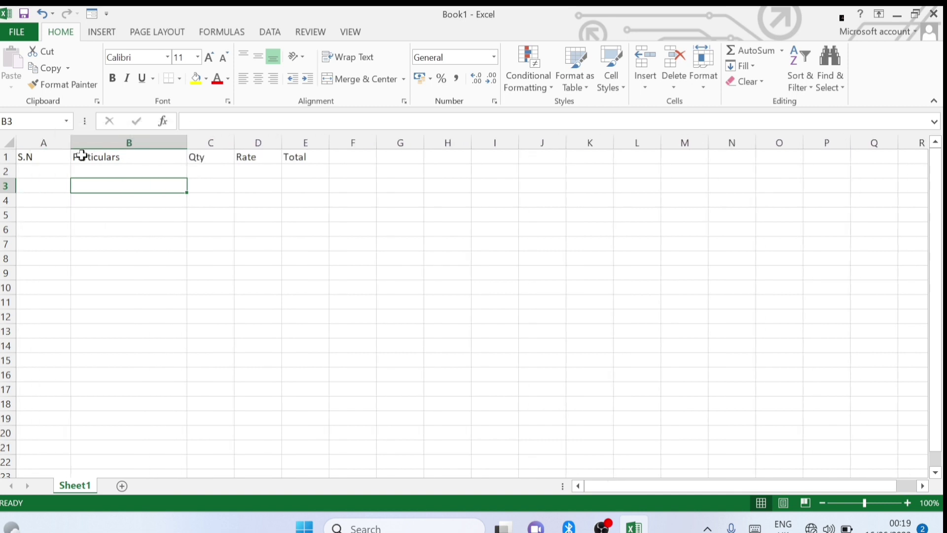
left_click_drag(235, 145, 458, 148)
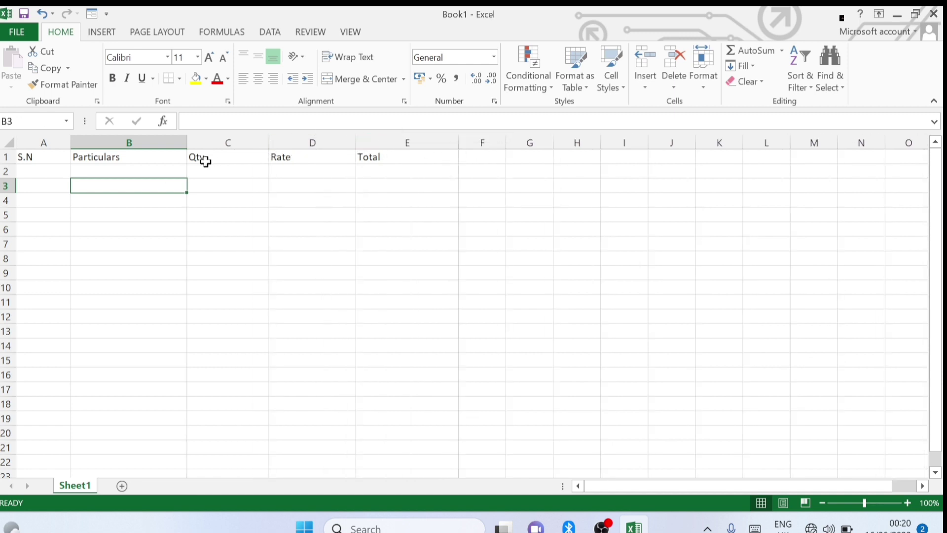
Enter the labels Grand Total, VAT and Net Total in cells B9, B10 and B11.
left_click(44, 169)
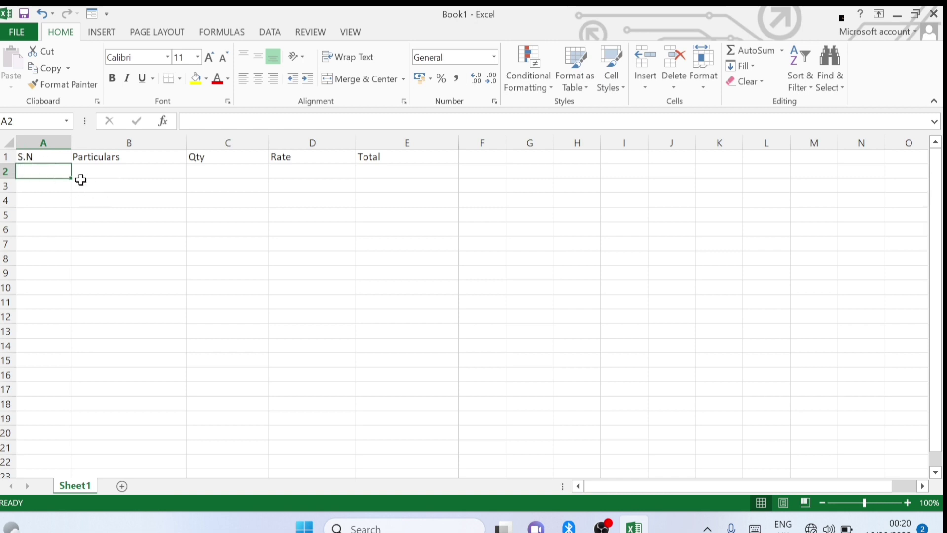
left_click(40, 274)
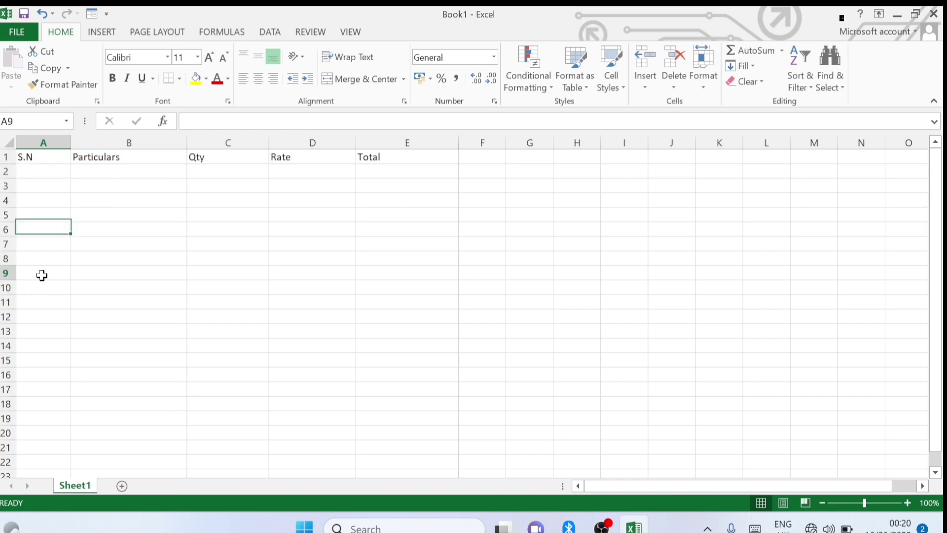
left_click(131, 273)
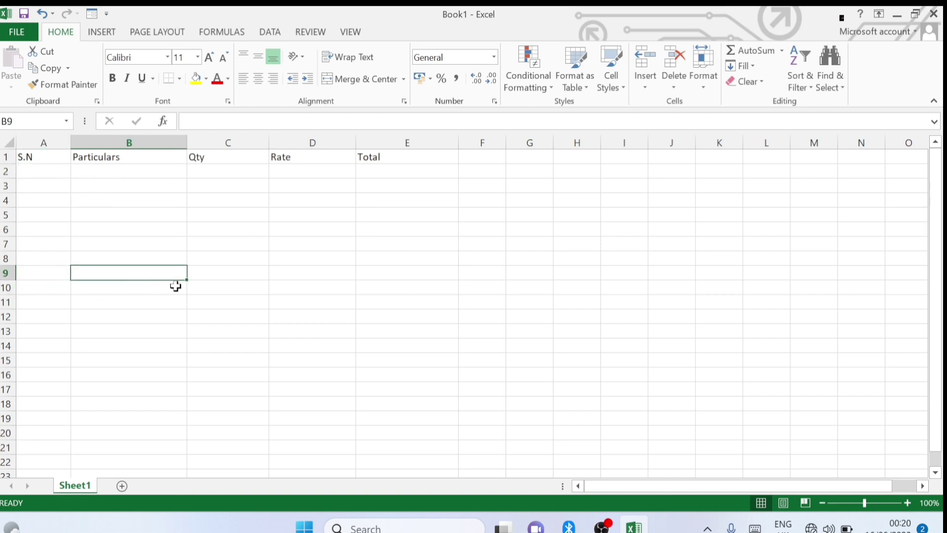
type("Gra")
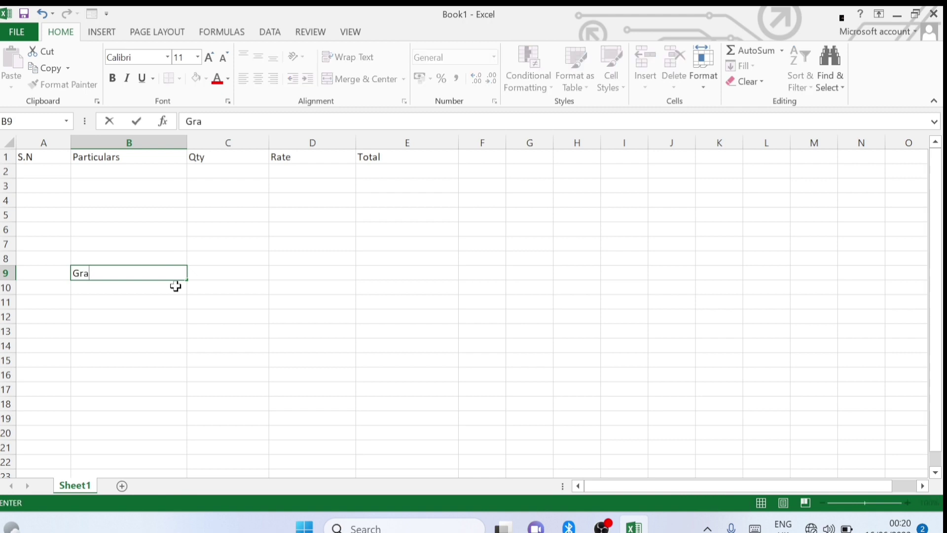
key("BackSpace")
key("BackSpace")
type("Grand Total")
key("Return")
type("Va")
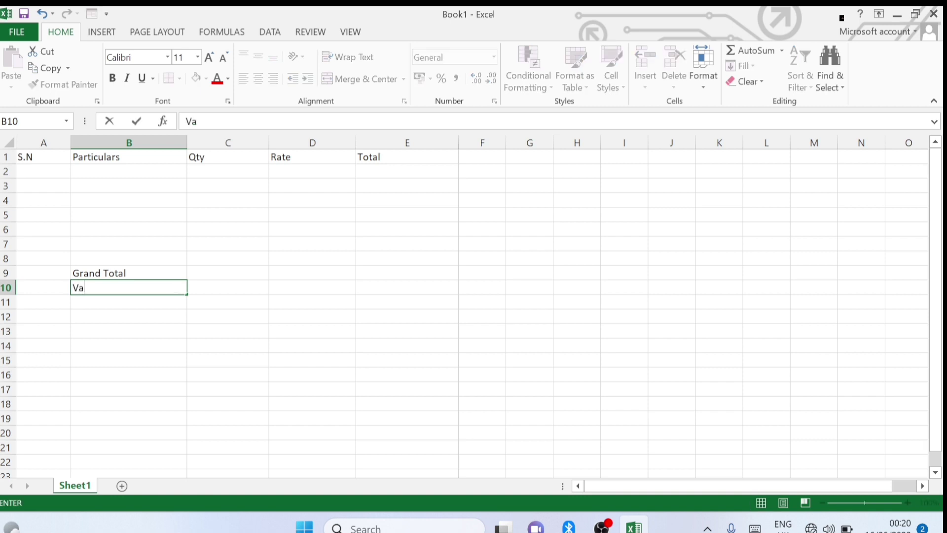
key("BackSpace")
key("BackSpace")
key("Return")
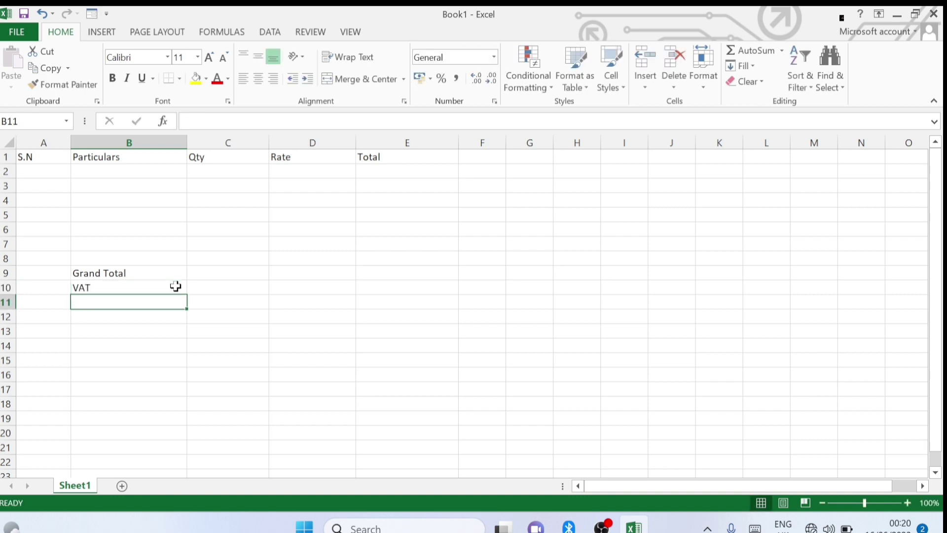
type("Net Total")
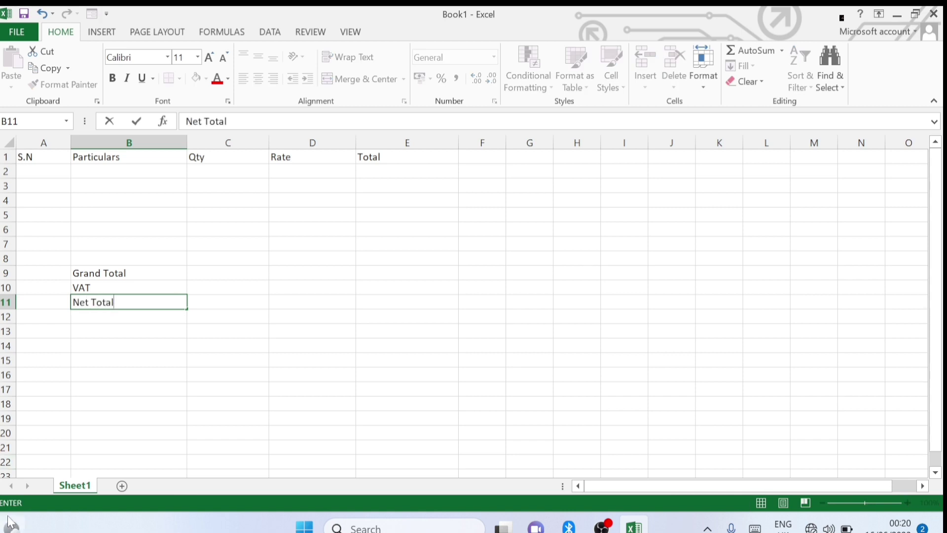
Apply All Borders to the table range A1:E11.
left_click_drag(36, 156, 380, 308)
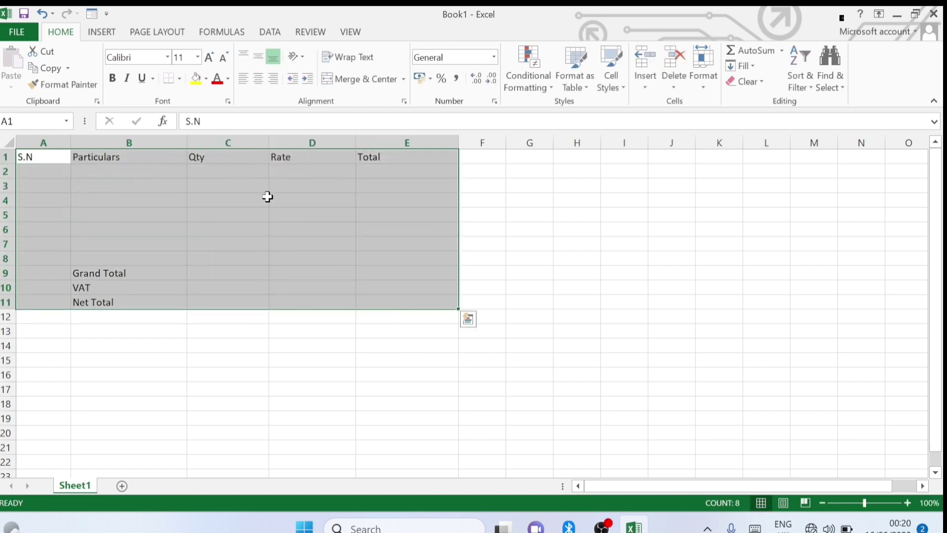
left_click(179, 78)
left_click(195, 210)
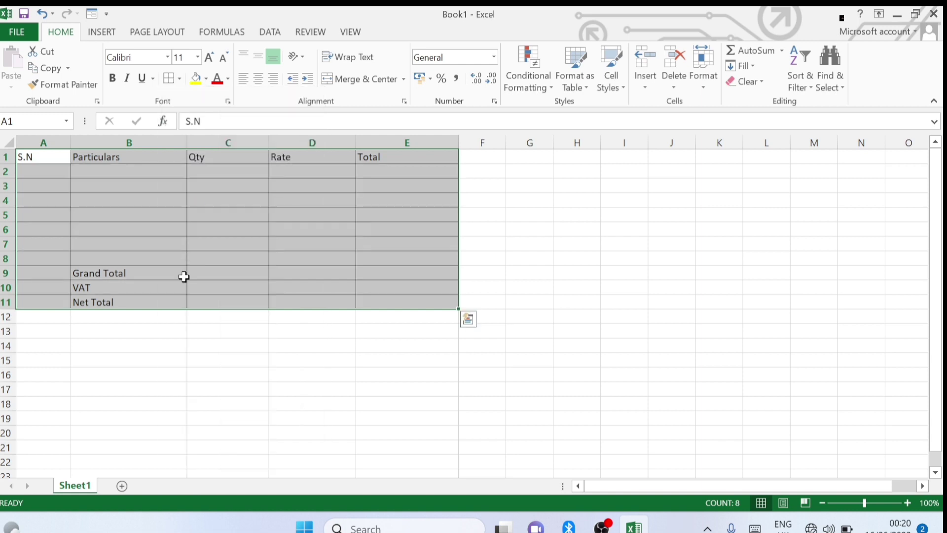
left_click(169, 362)
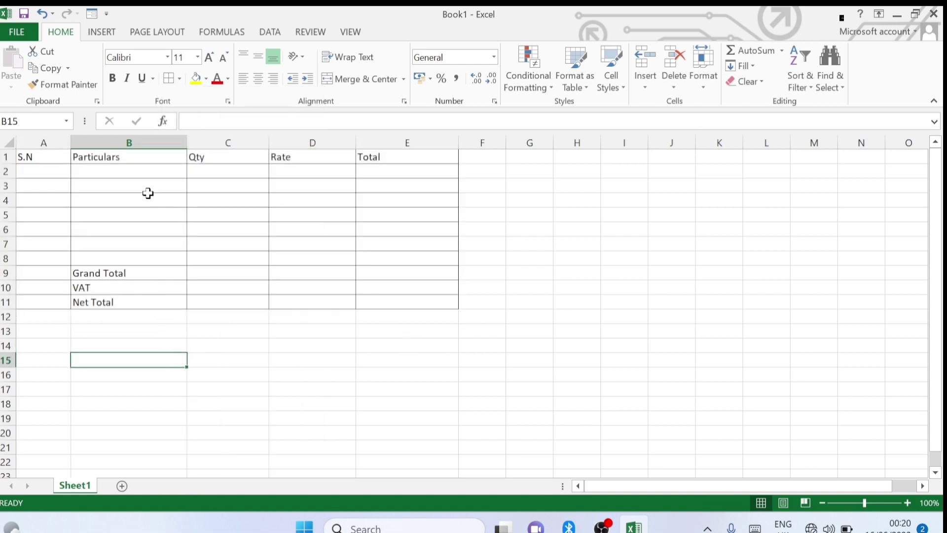
Make the text in the whole table range A1:E11 bold.
left_click_drag(42, 156, 373, 307)
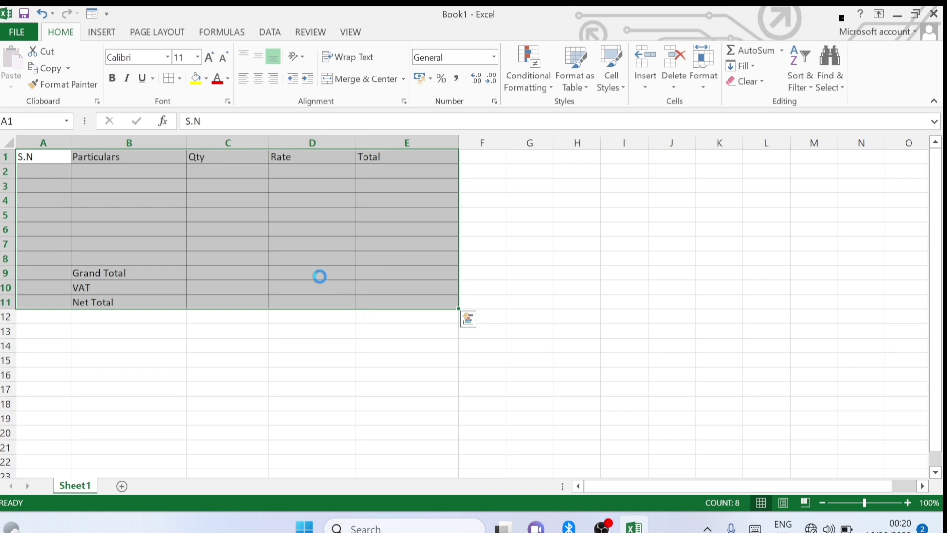
key("ctrl+b")
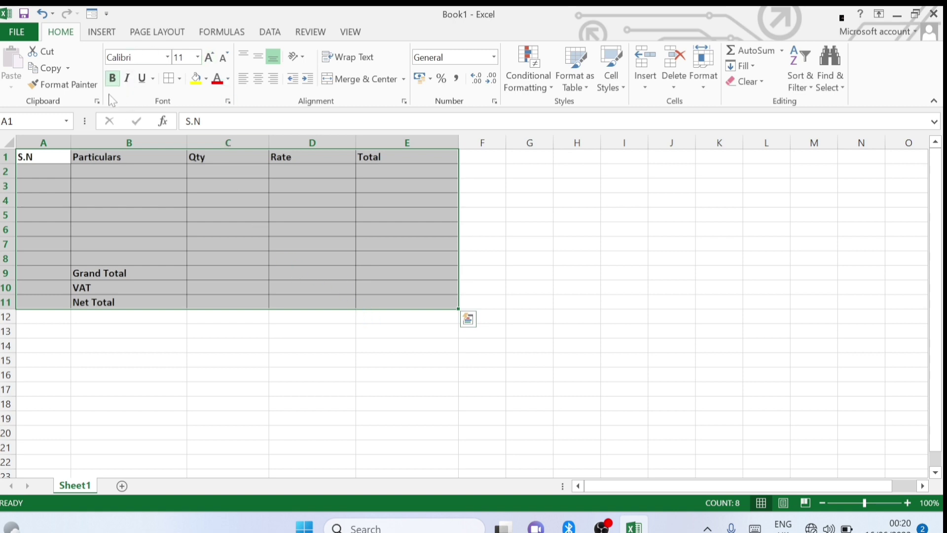
left_click(127, 386)
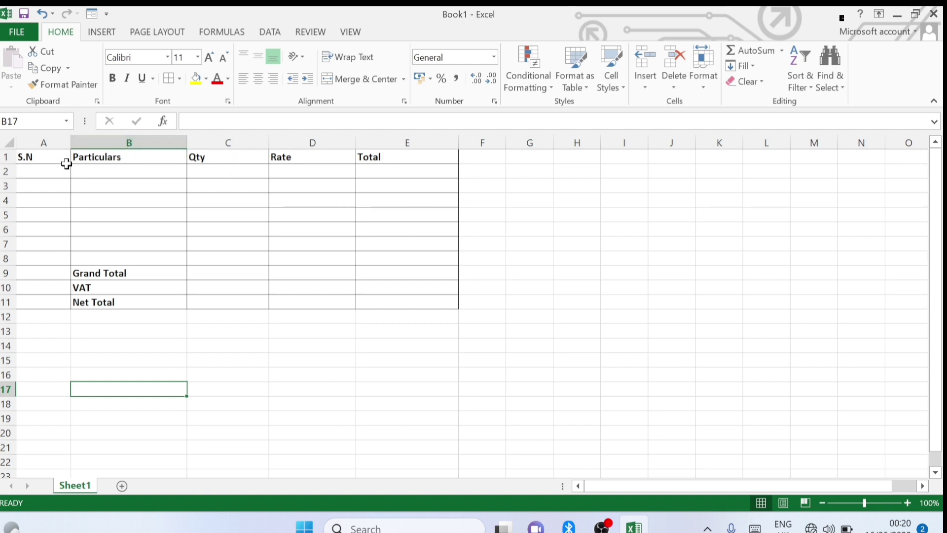
Apply a Thick Box Border around the header row A1:E1.
left_click_drag(63, 159, 404, 158)
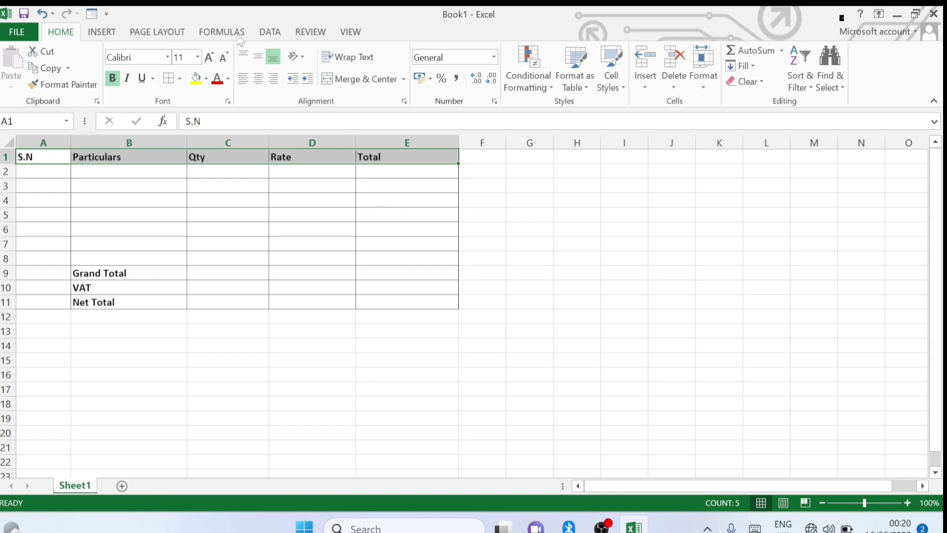
left_click(180, 79)
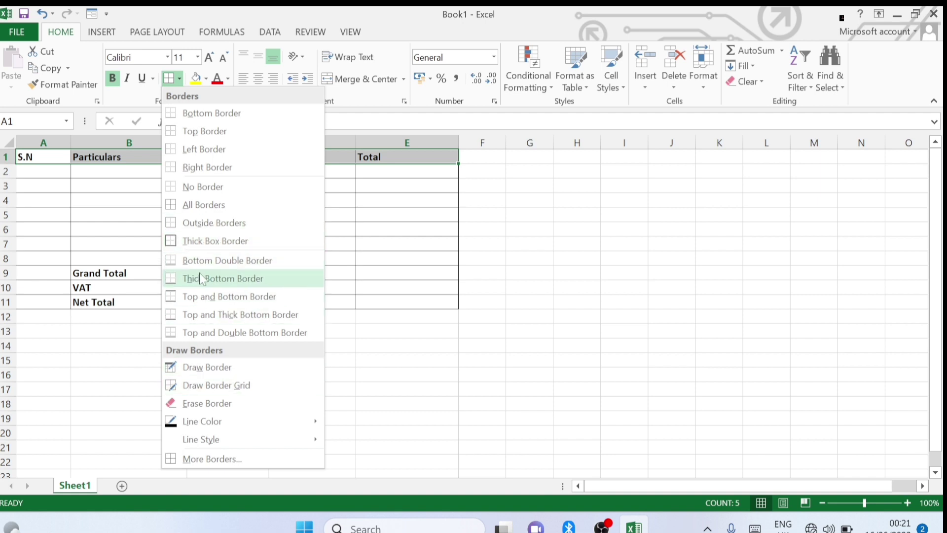
left_click(201, 241)
left_click(132, 404)
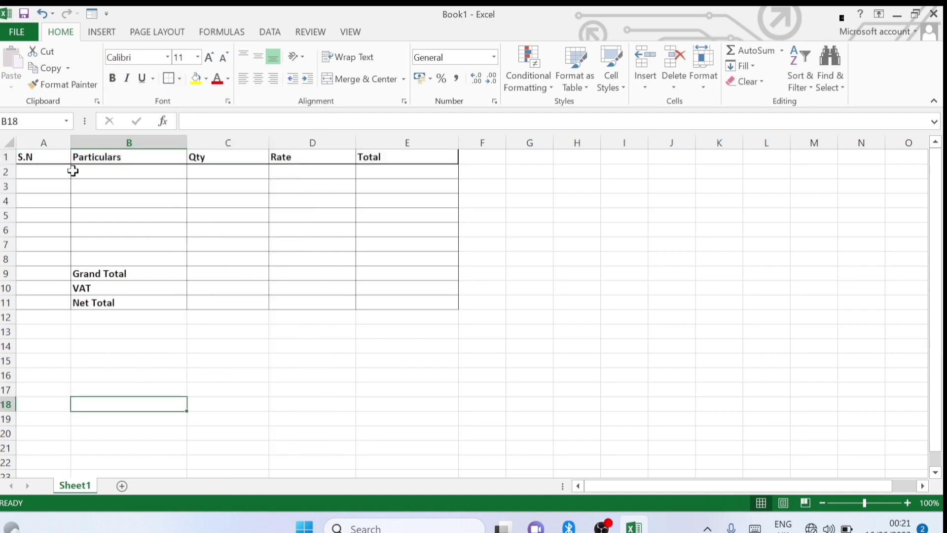
Fill the header row A1:E1 with the standard red color.
left_click_drag(49, 158, 394, 150)
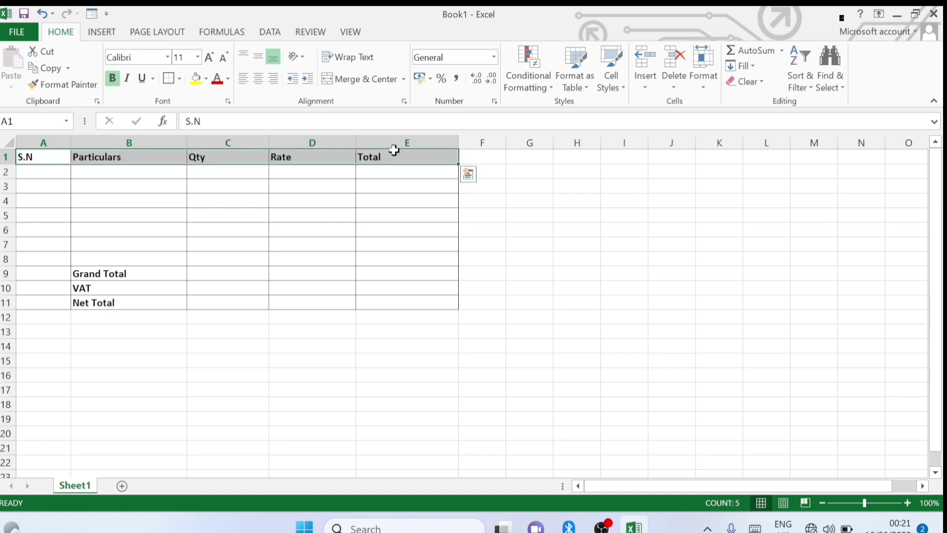
left_click(206, 78)
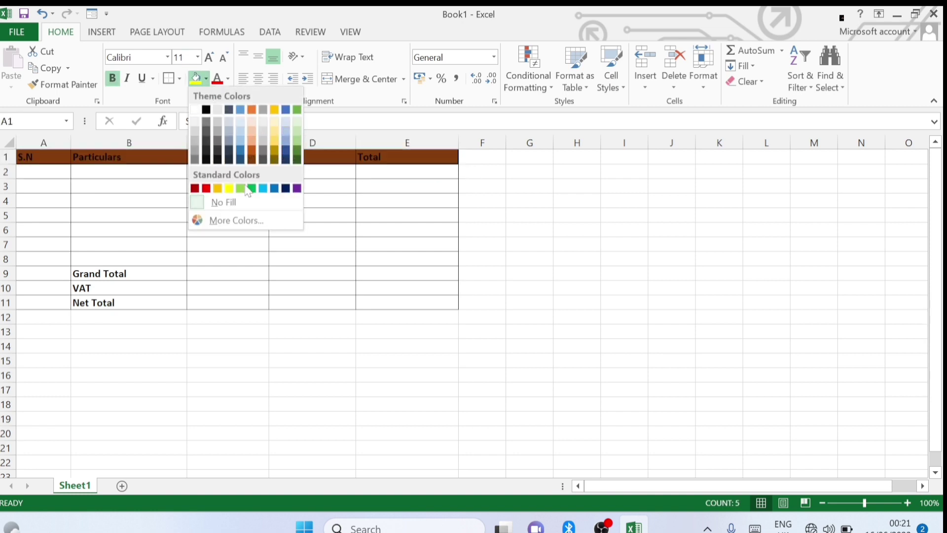
left_click(195, 188)
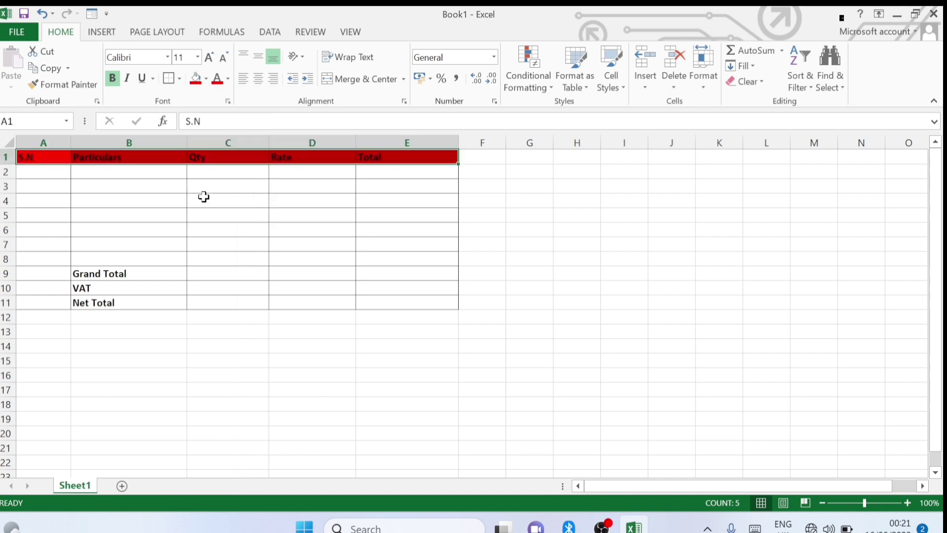
left_click(189, 332)
Enter the first item in row 2: serial number 1, Rice, quantity 50 and rate 75.
left_click(49, 170)
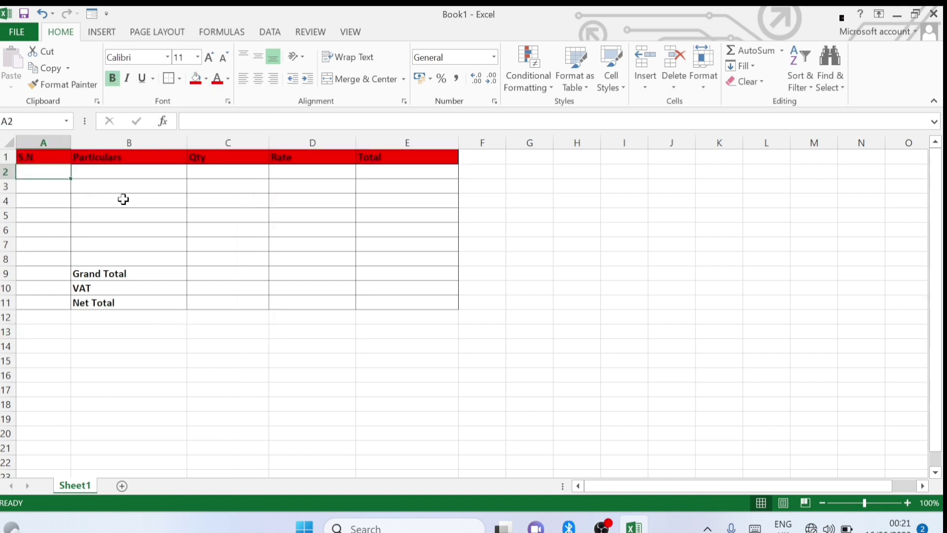
type("1")
key("Tab")
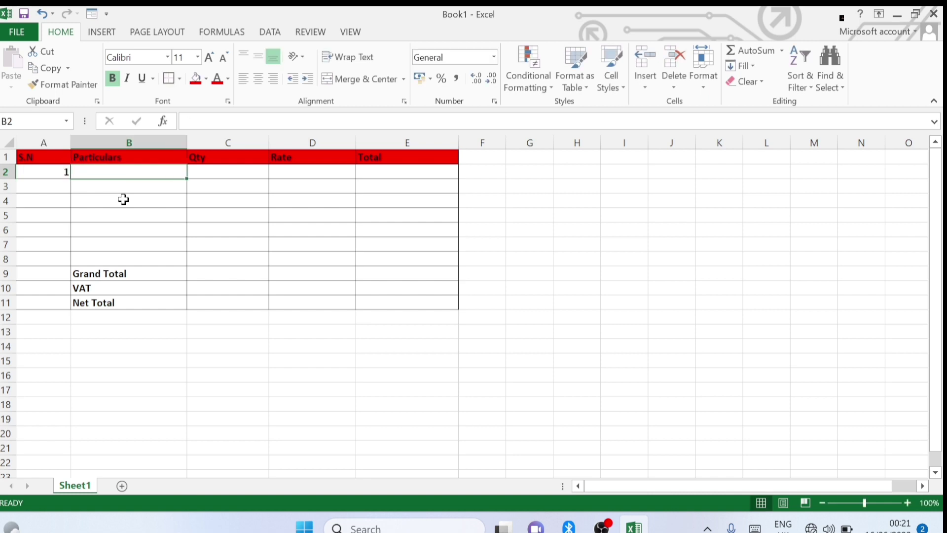
type("Rice")
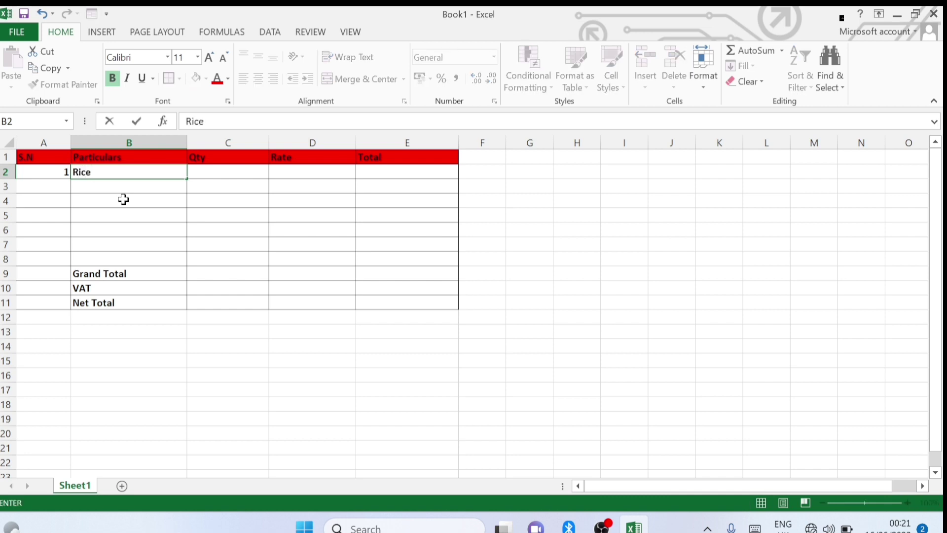
key("Tab")
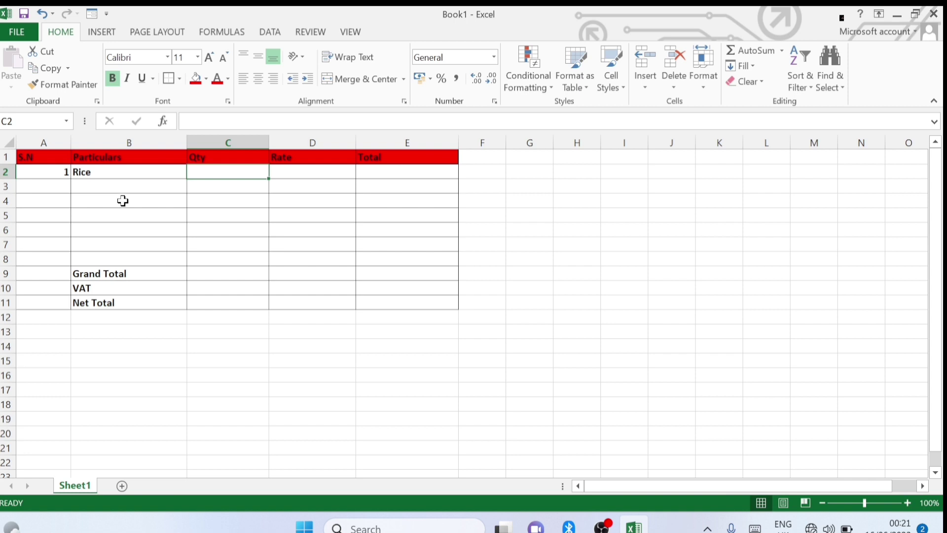
type("50")
key("Tab")
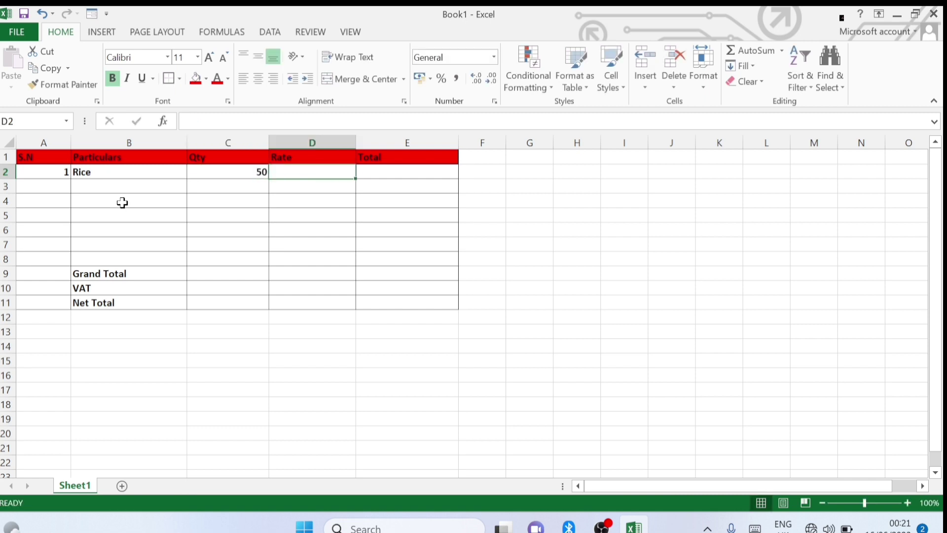
type("75")
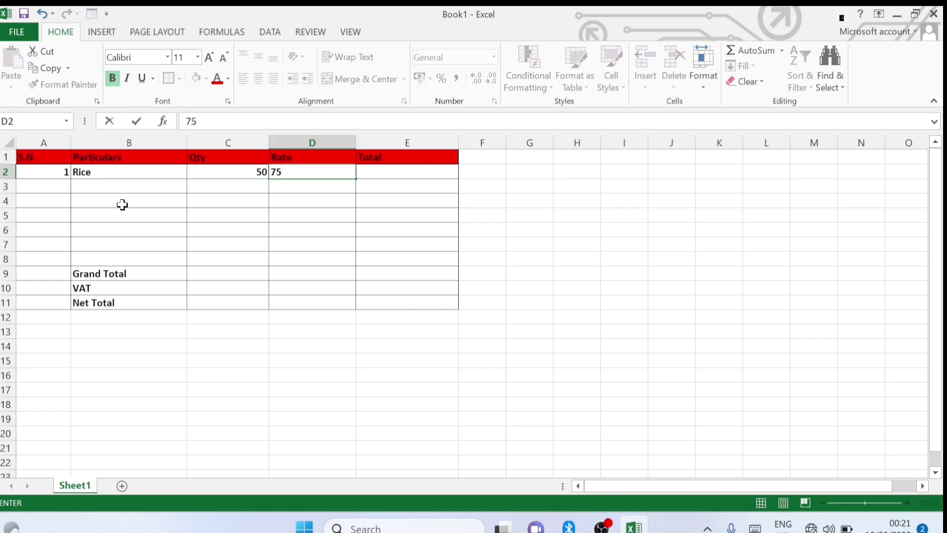
key("Tab")
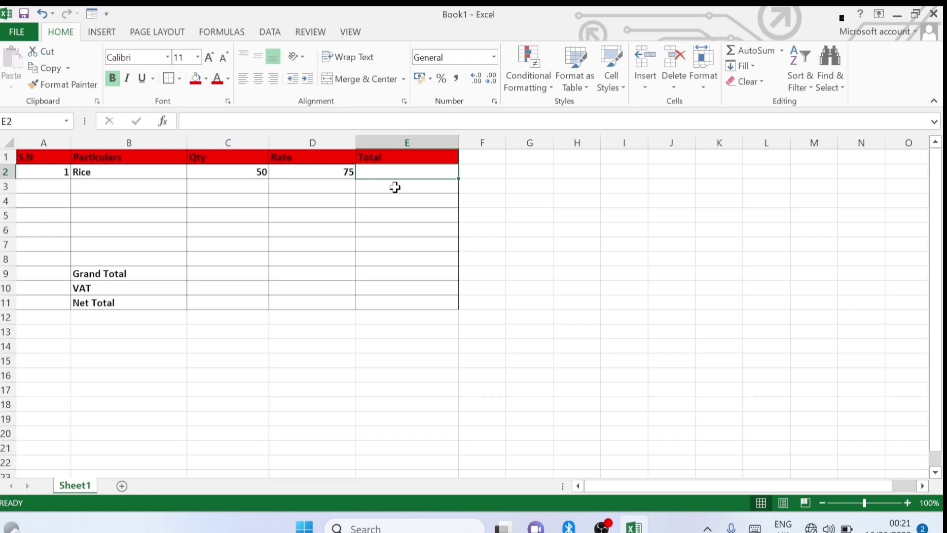
key("Tab")
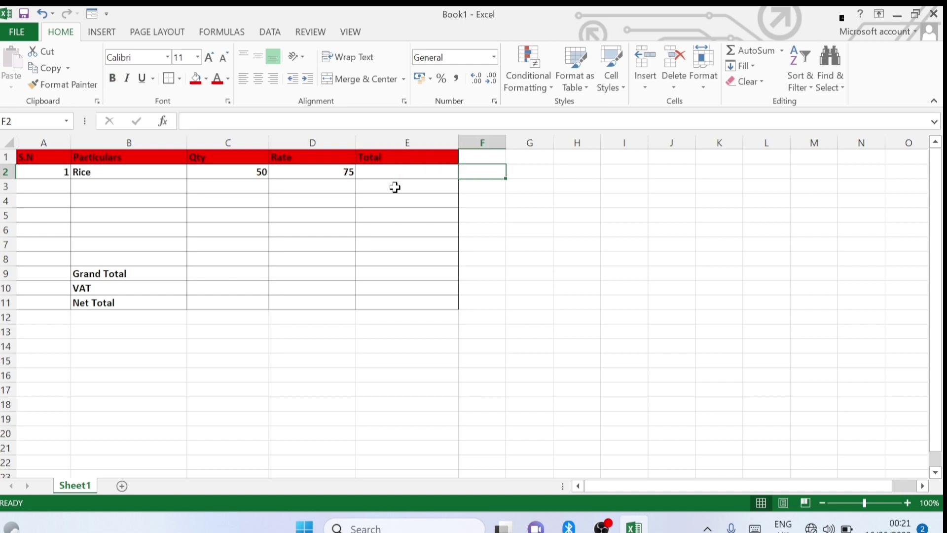
Enter the second item in row 3: serial number 2, Wheat, quantity 45 and rate 60.
key("Left")
key("Down")
key("Left")
key("Left")
key("Left")
key("Left")
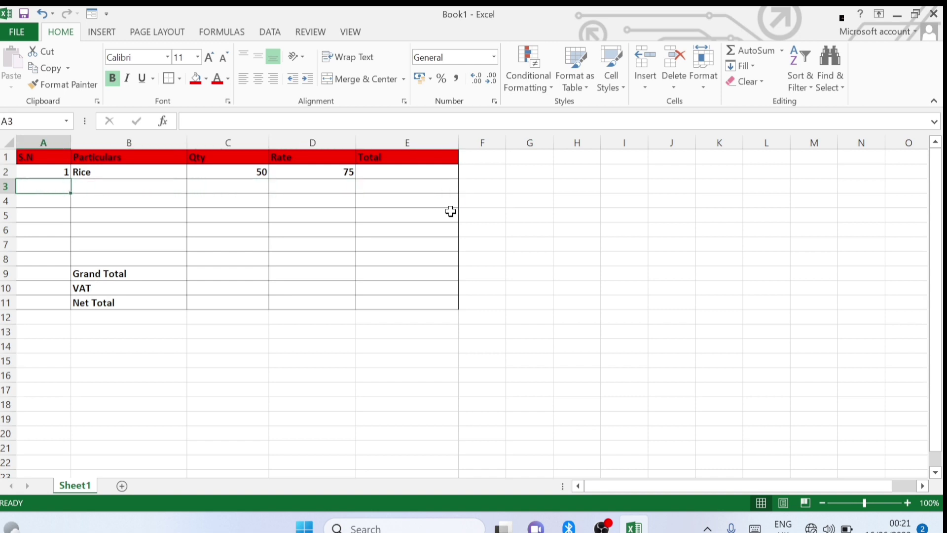
type("2")
key("Tab")
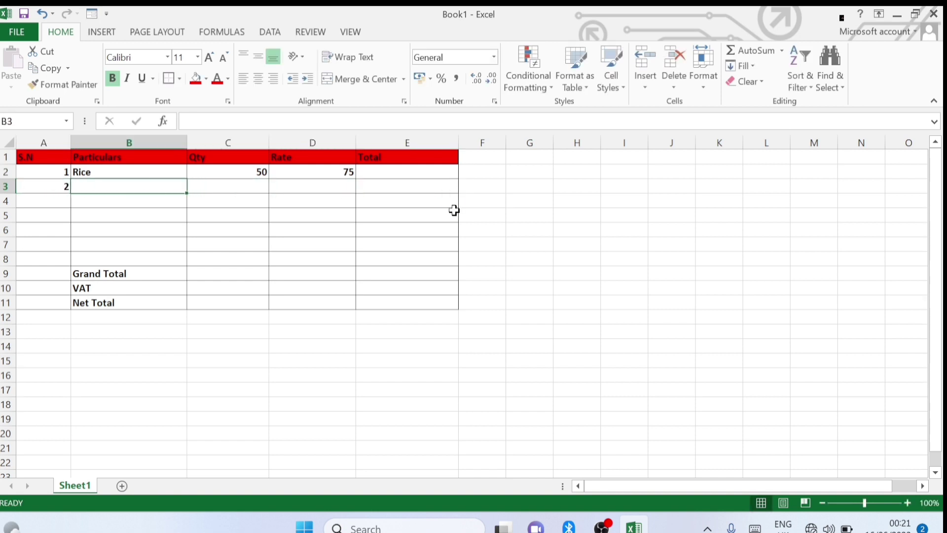
type("Wheat")
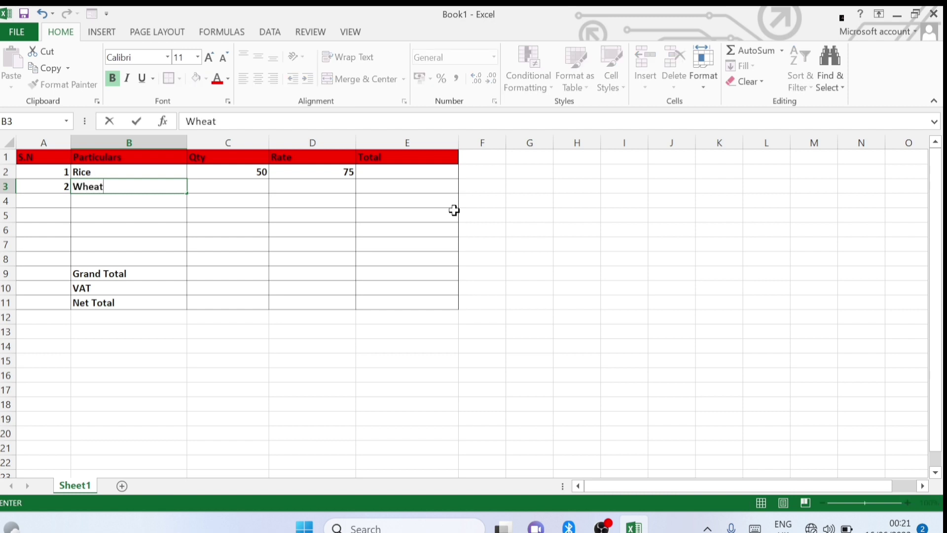
key("Tab")
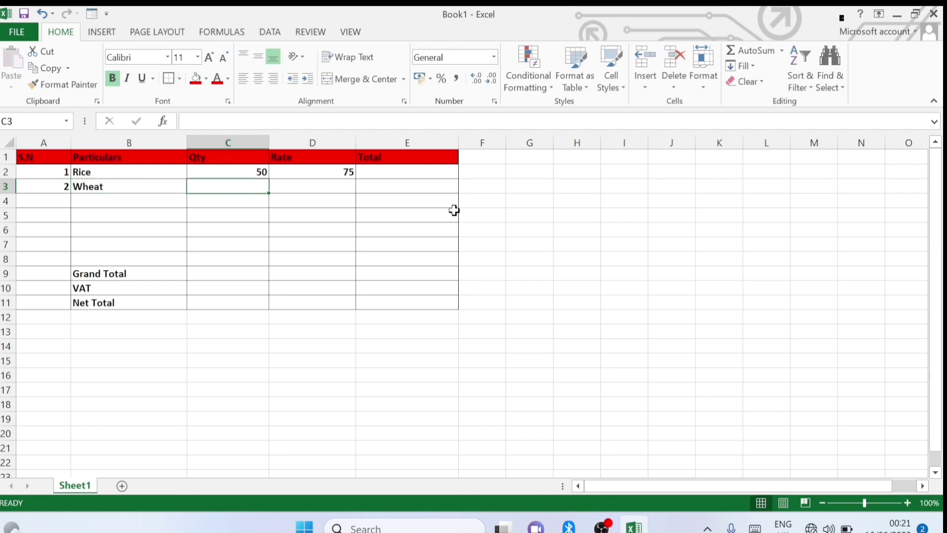
type("45")
key("Tab")
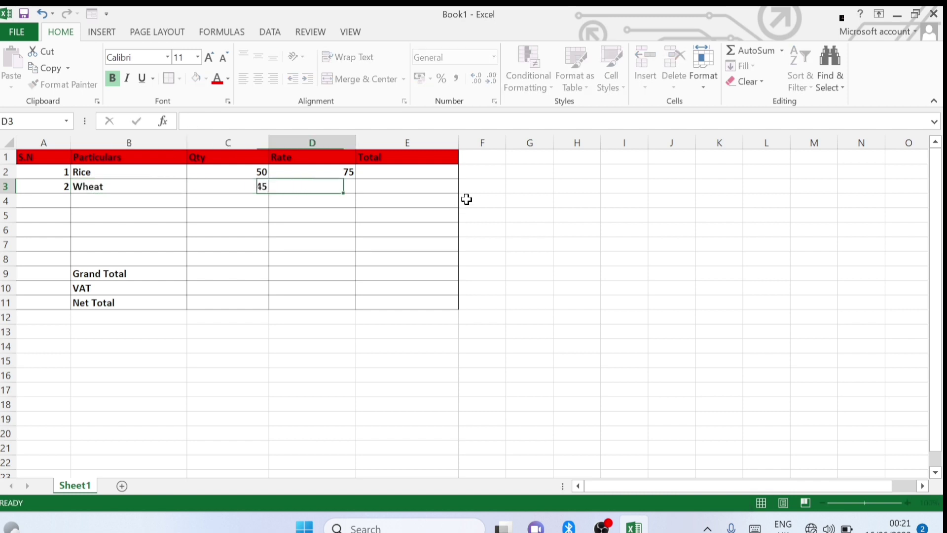
type("60")
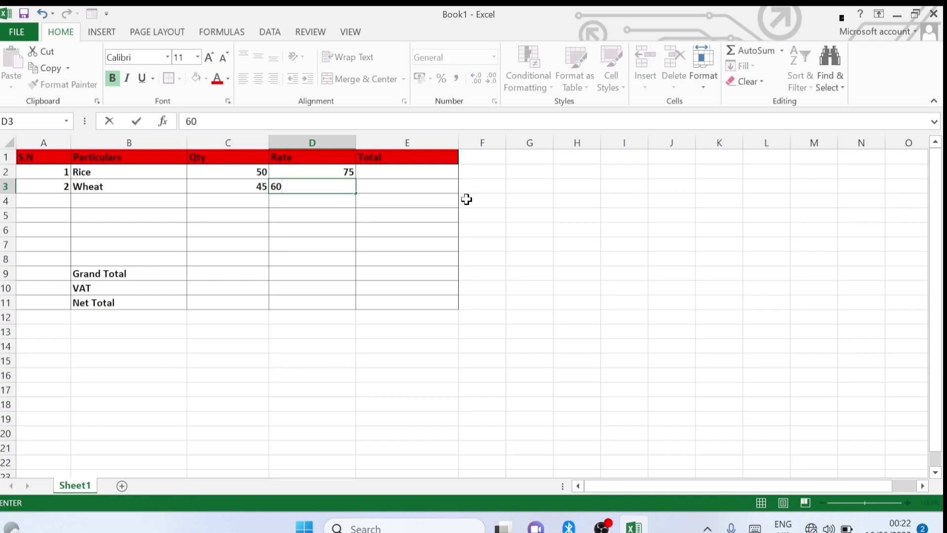
key("Return")
Enter 3 in cell A4 and try to extend the serial numbers down to A11 with the fill handle.
key("Left")
key("Left")
key("Left")
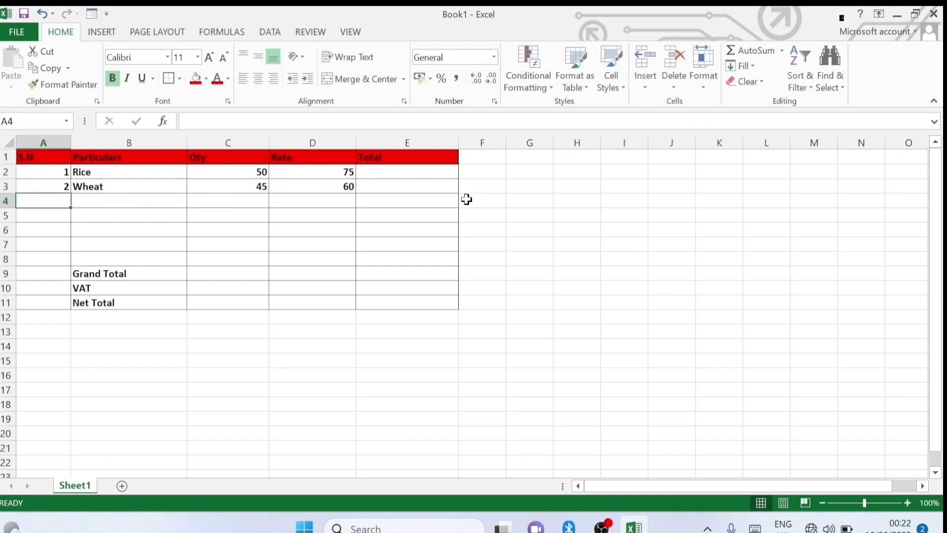
type("3")
key("Tab")
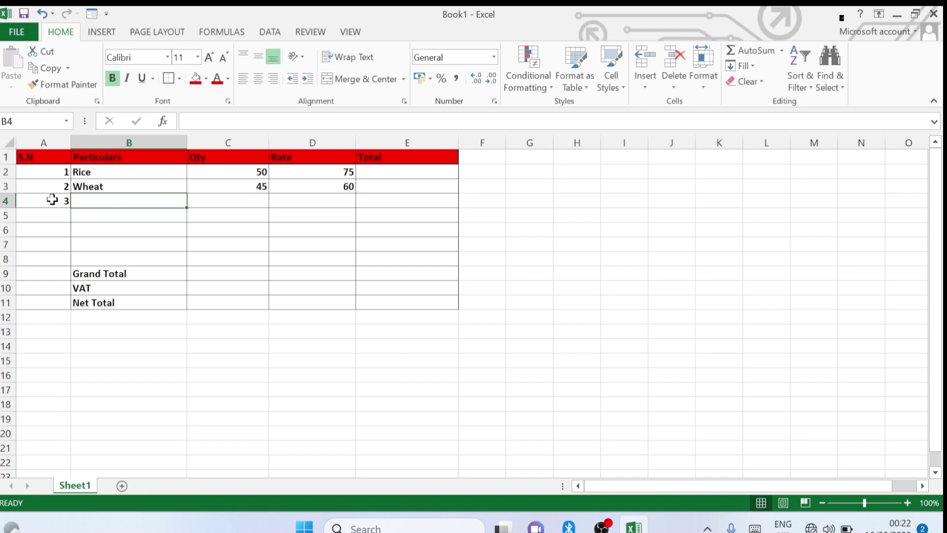
left_click(52, 199)
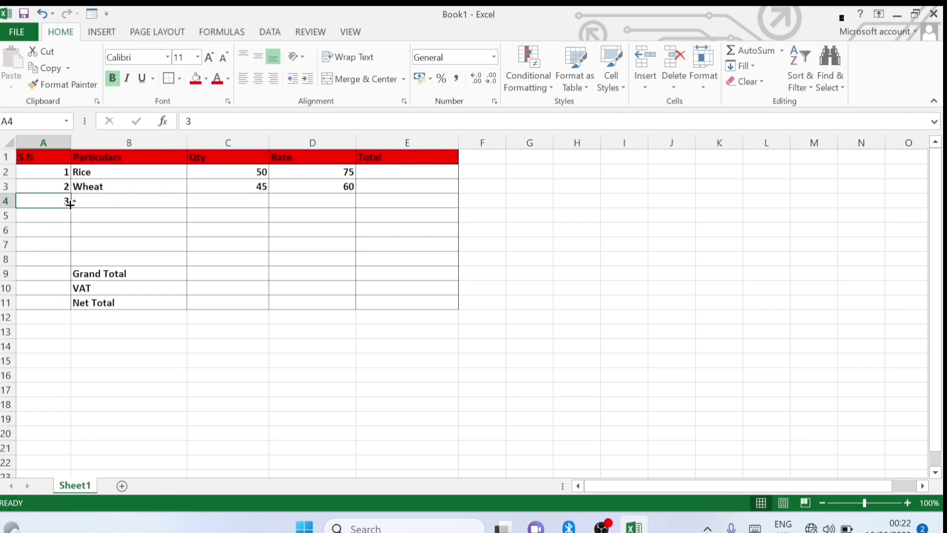
left_click_drag(69, 207, 72, 318)
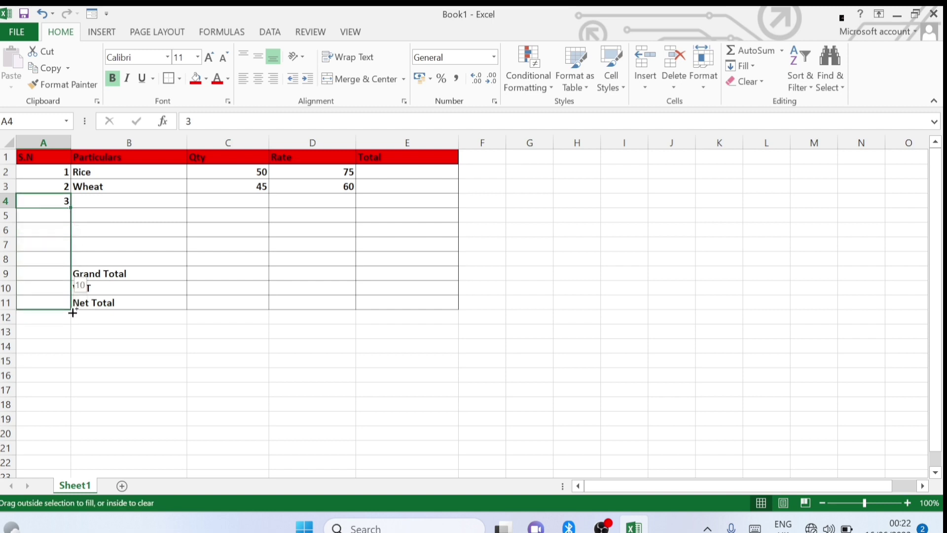
left_click_drag(72, 313, 72, 312)
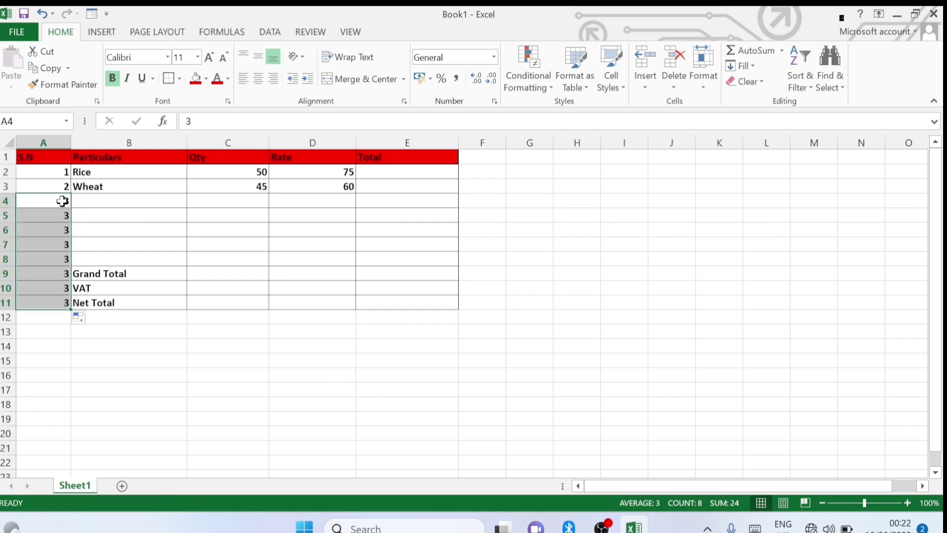
Clear the repeated 3s from cells A4 to A11 in the S.N column.
key("BackSpace")
left_click(62, 225)
key("BackSpace")
left_click(59, 248)
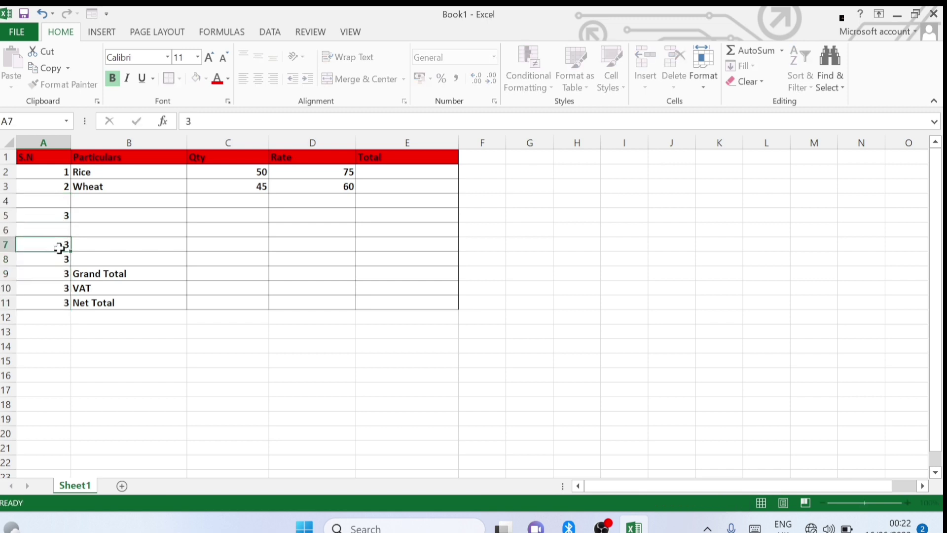
key("BackSpace")
left_click(59, 276)
key("BackSpace")
left_click(60, 291)
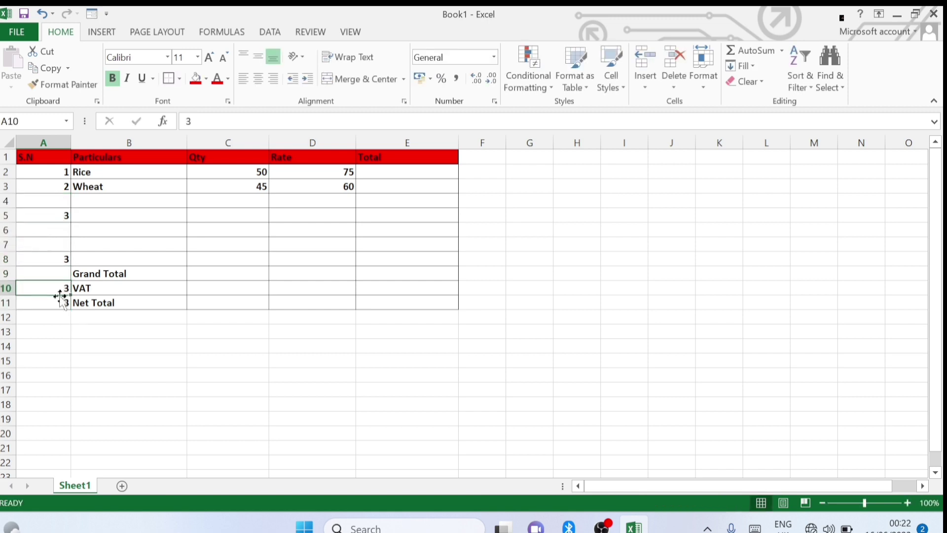
key("BackSpace")
left_click(60, 259)
key("BackSpace")
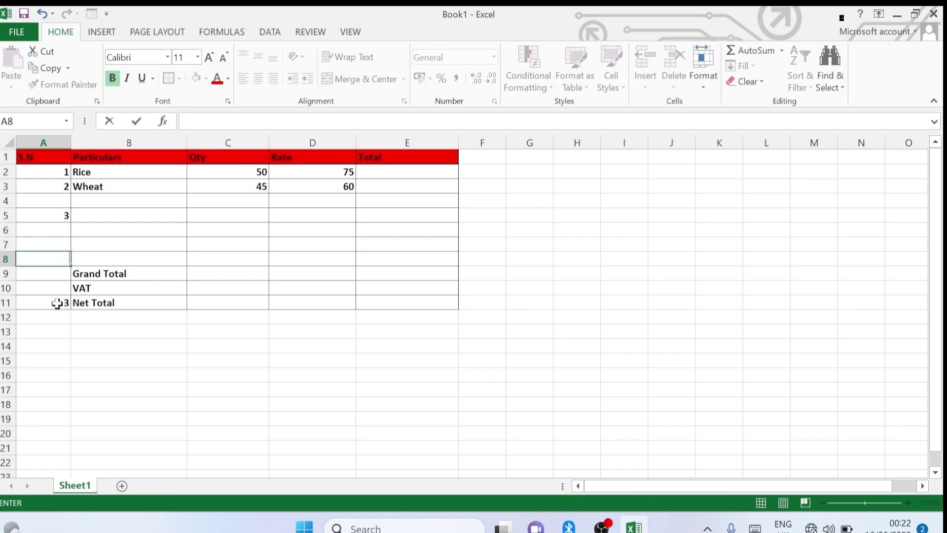
left_click(57, 303)
key("BackSpace")
left_click(62, 215)
key("BackSpace")
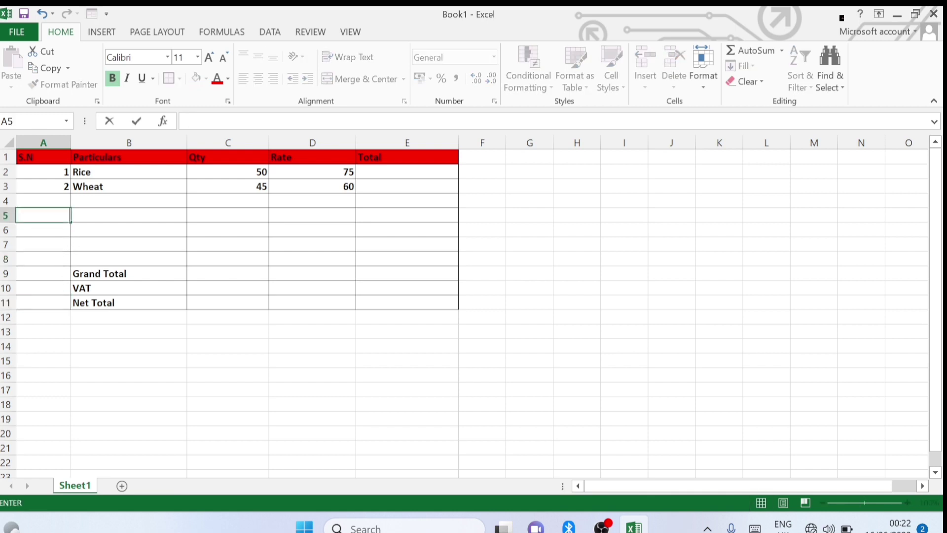
Clear cell A3 and fill a series from A2 down to A11 so the serial numbers run from 1 to 10.
left_click(64, 185)
left_click(69, 173)
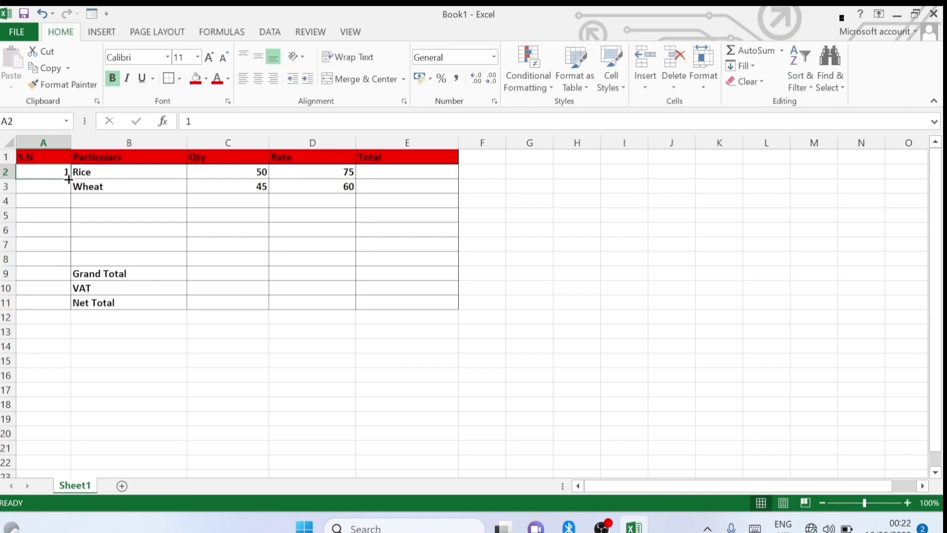
left_click_drag(68, 179, 77, 305)
Enter the third item in row 4: Oil, quantity 5 and rate 150.
left_click(89, 206)
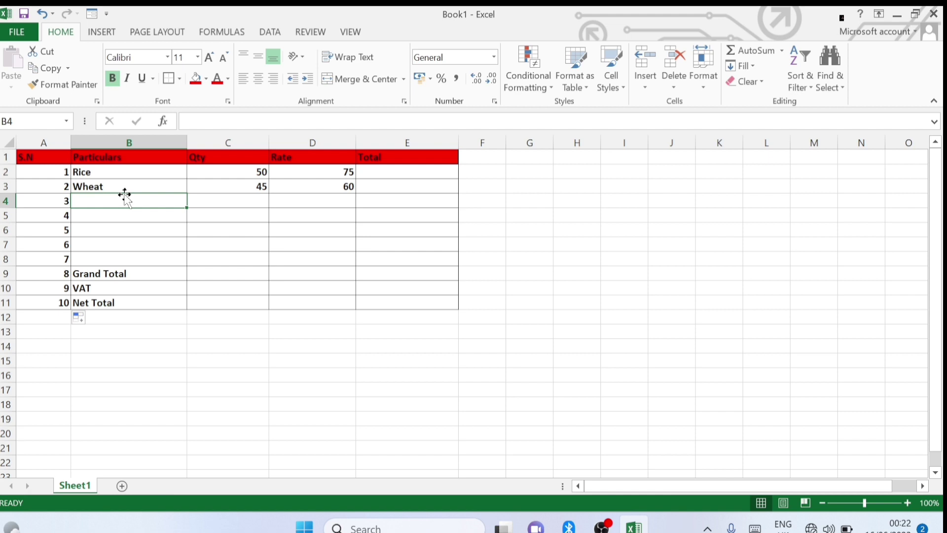
type("Oil")
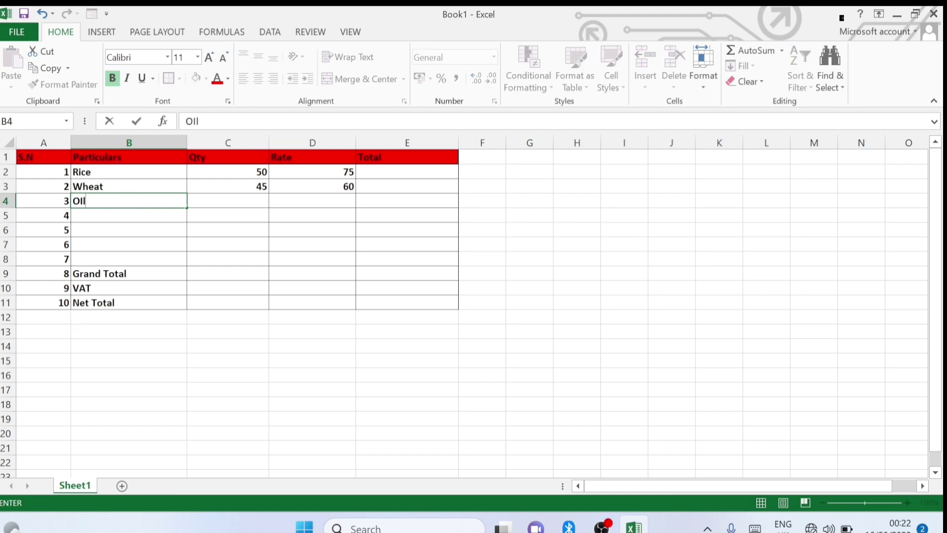
key("Tab")
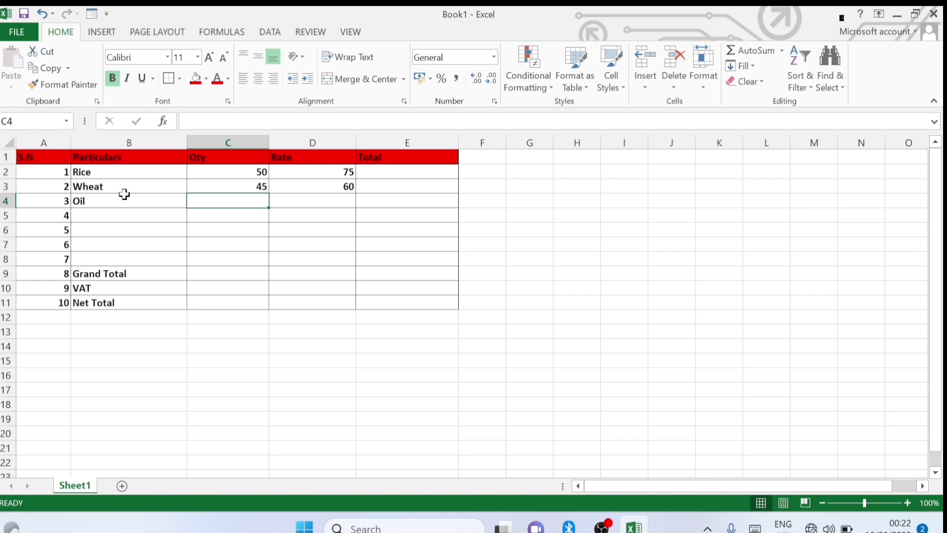
type("5")
key("Tab")
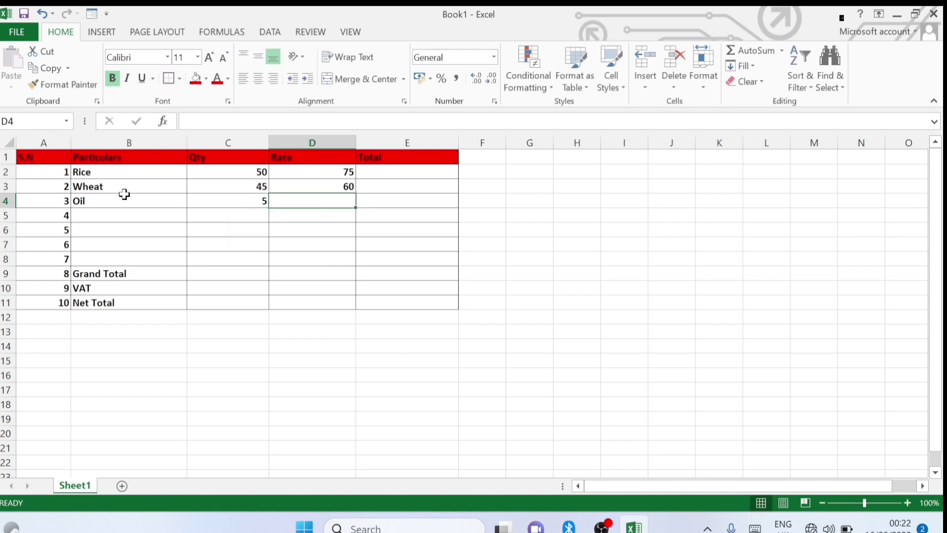
type("150")
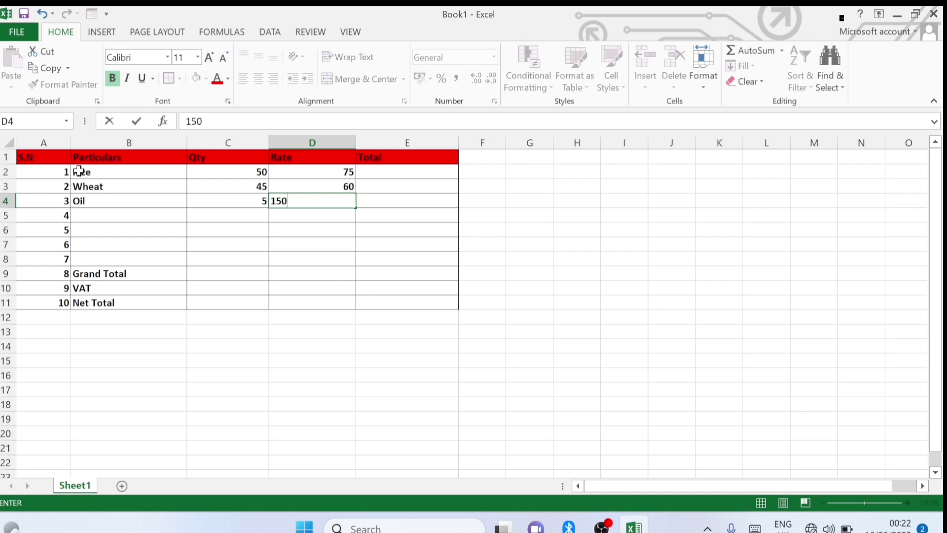
Enter the fourth item in row 5: Paddy, quantity 65 and rate 80.
left_click(87, 213)
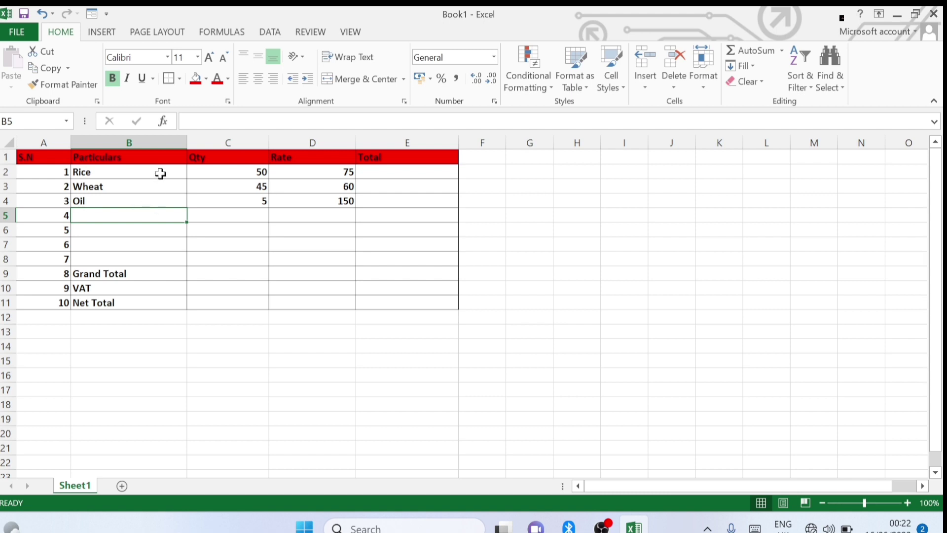
type("PAddy")
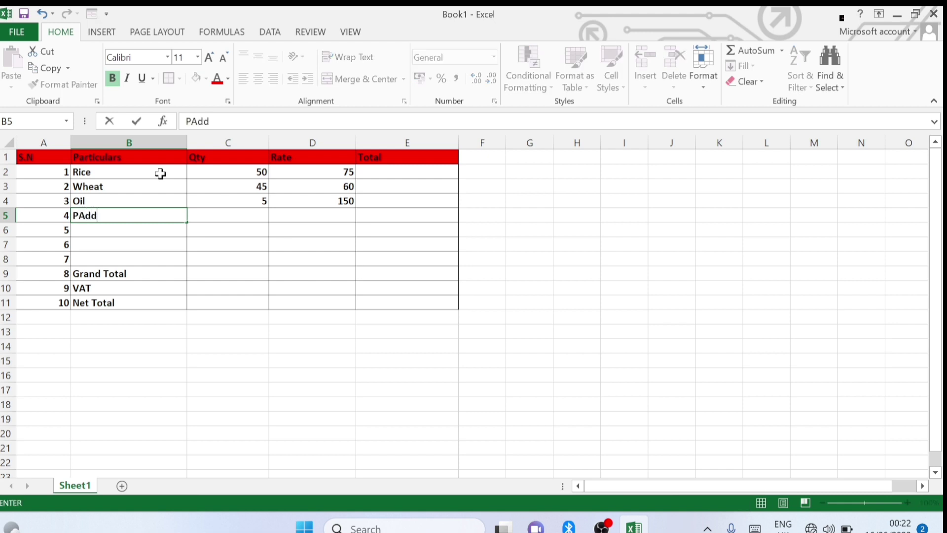
key("BackSpace")
key("BackSpace")
key("BackSpace")
key("BackSpace")
type("addy")
key("Tab")
type("65")
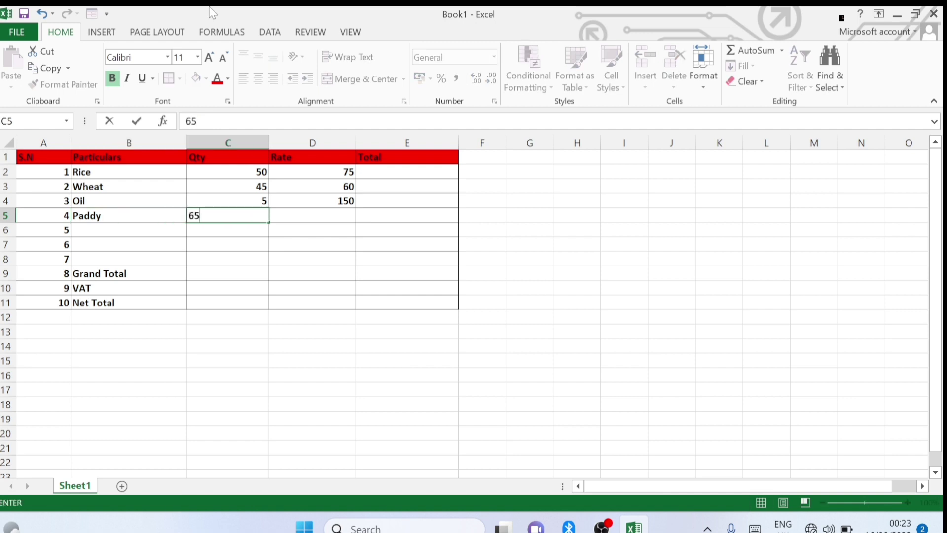
key("Tab")
type("80")
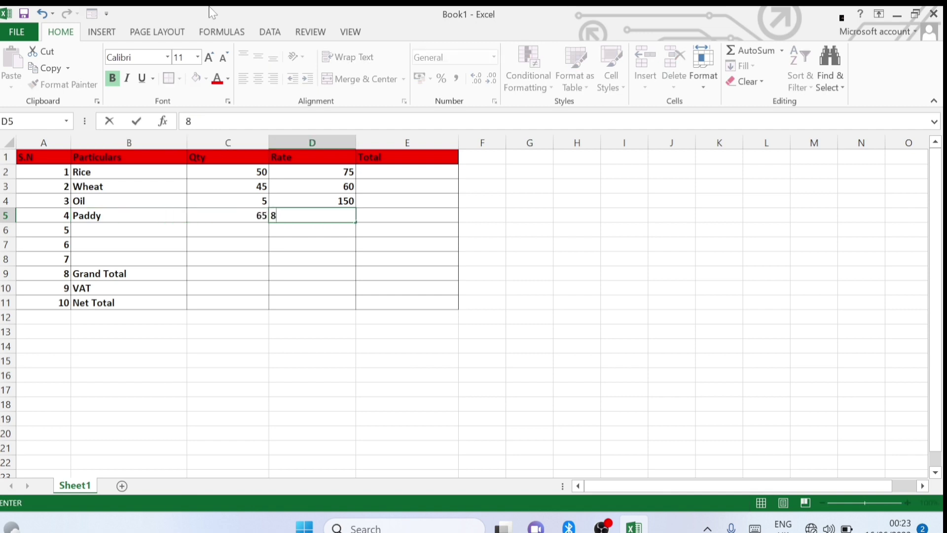
key("Return")
Enter the fifth item in row 6: Kurkure, quantity 70 and rate 10.
key("Left")
key("Left")
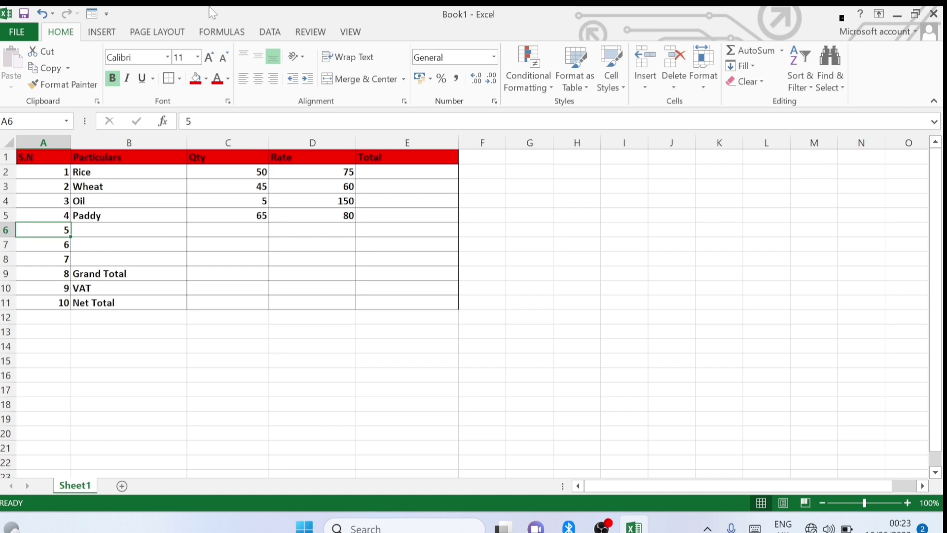
key("Right")
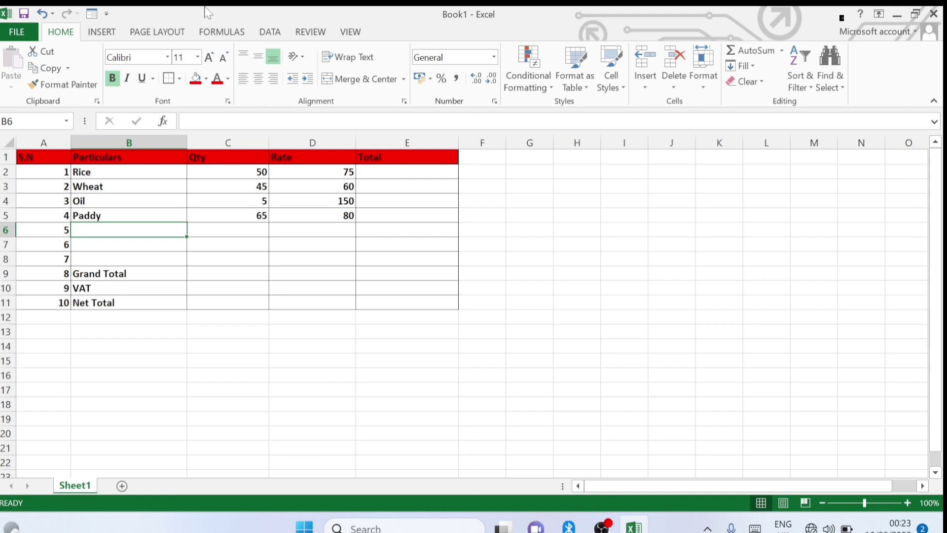
type("Kurkure")
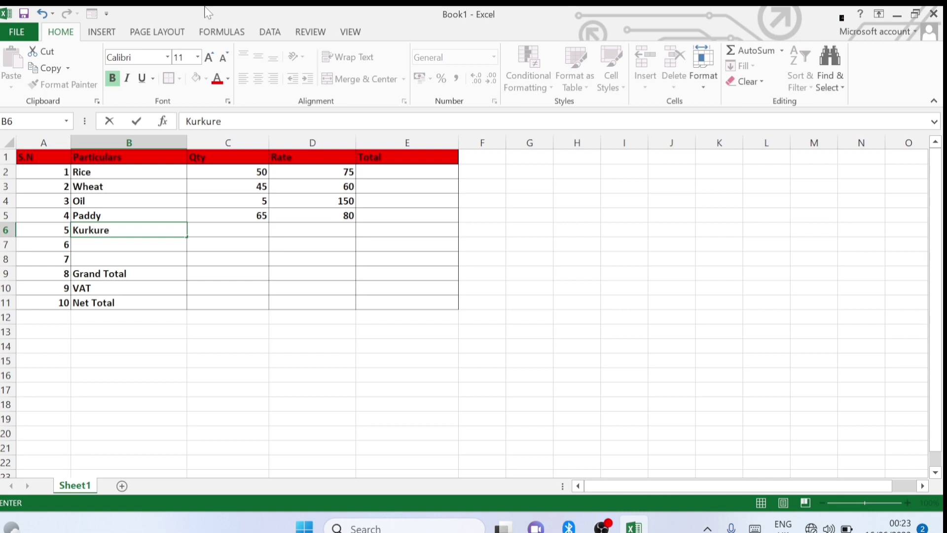
key("Tab")
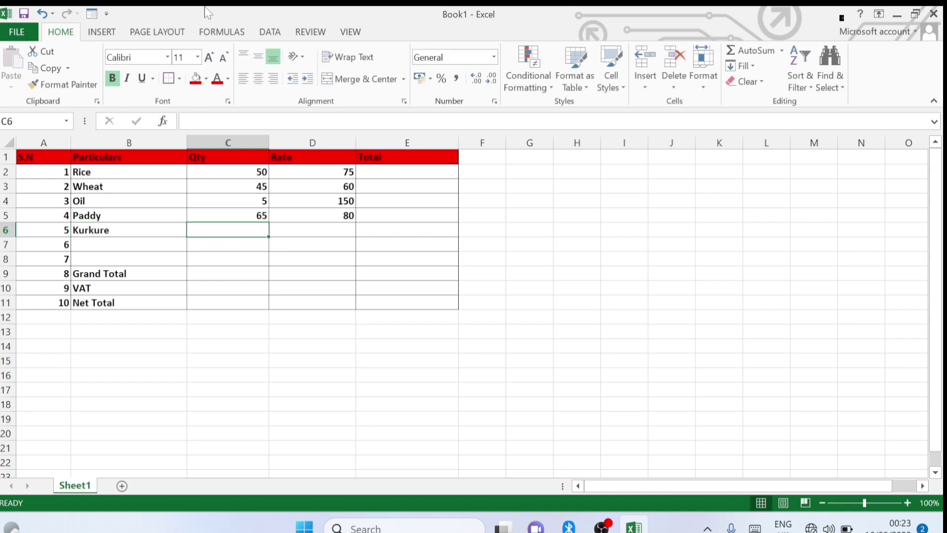
type("70")
key("Tab")
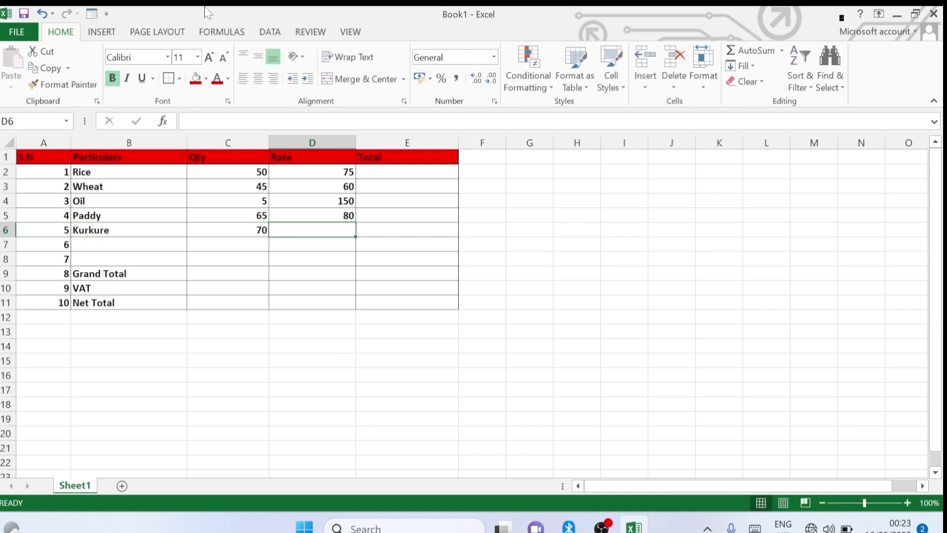
type("10")
key("Return")
Enter the sixth item in row 7: Lays, quantity 56 and rate 10.
key("Left")
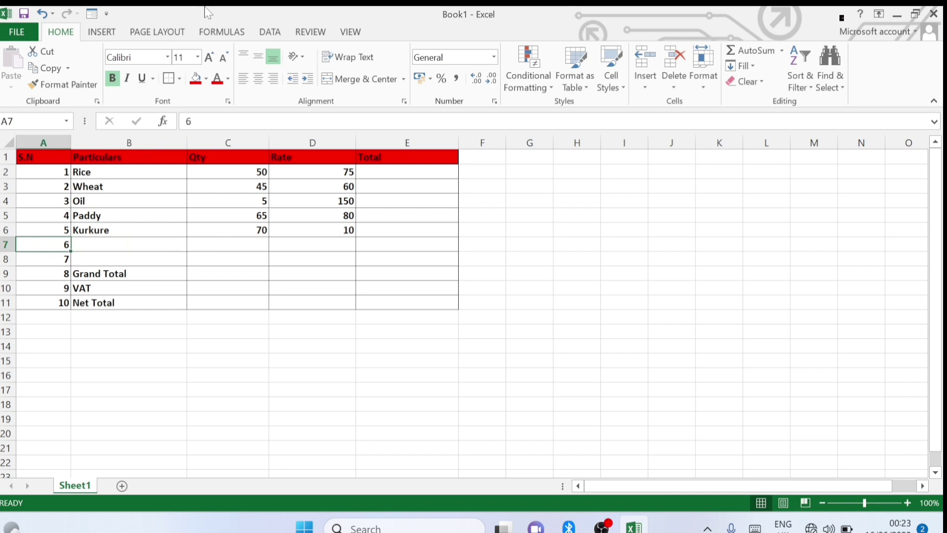
key("Right")
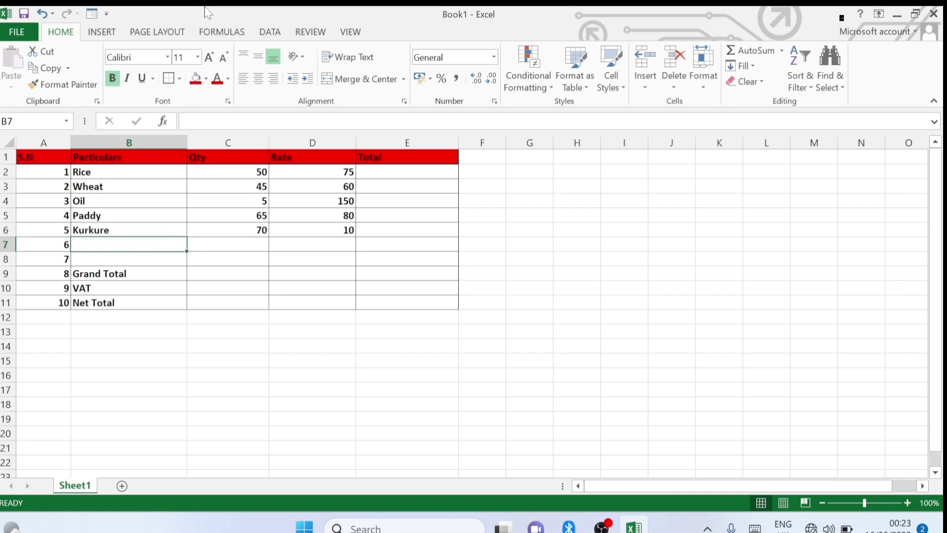
type("Lays")
key("Tab")
key("Right")
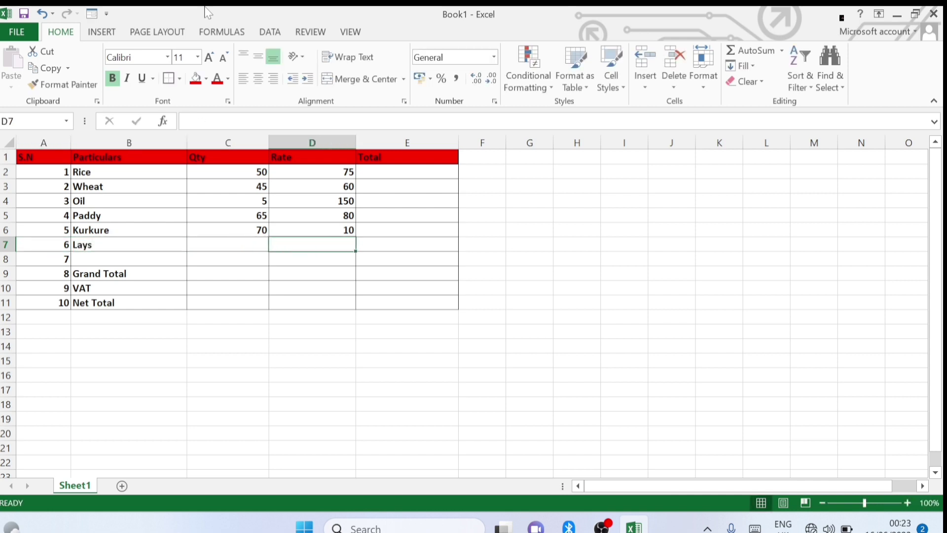
key("Left")
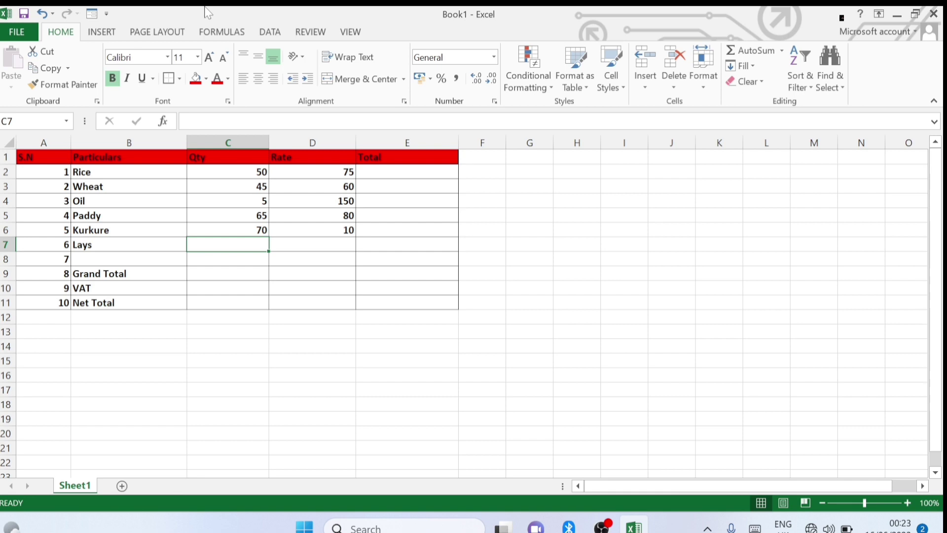
type("56")
key("Tab")
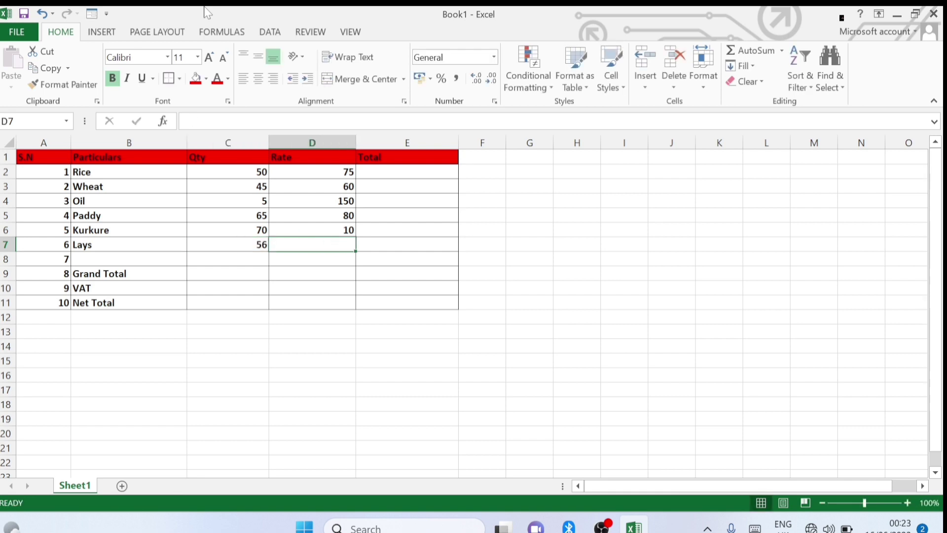
type("10")
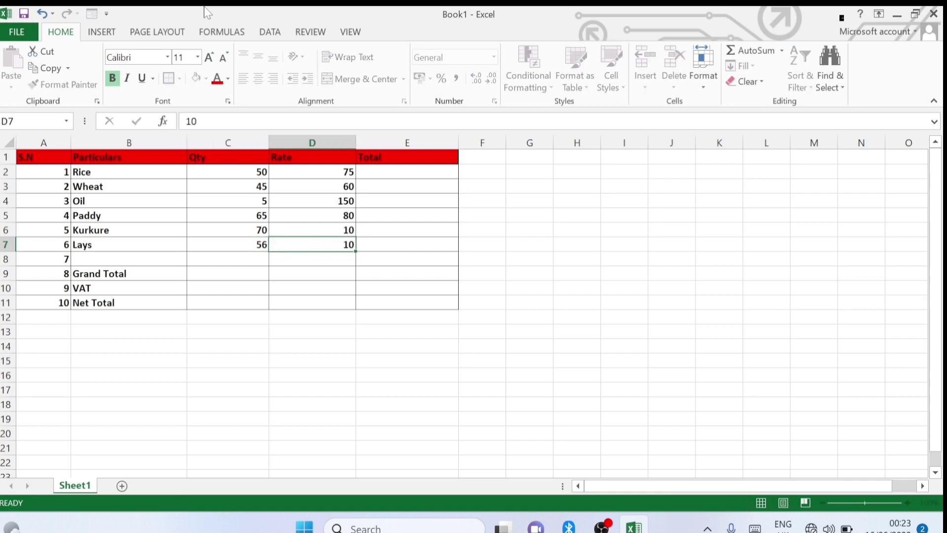
key("Return")
Enter the seventh item in row 8: WaiWai, quantity 45 and rate 20.
key("Left")
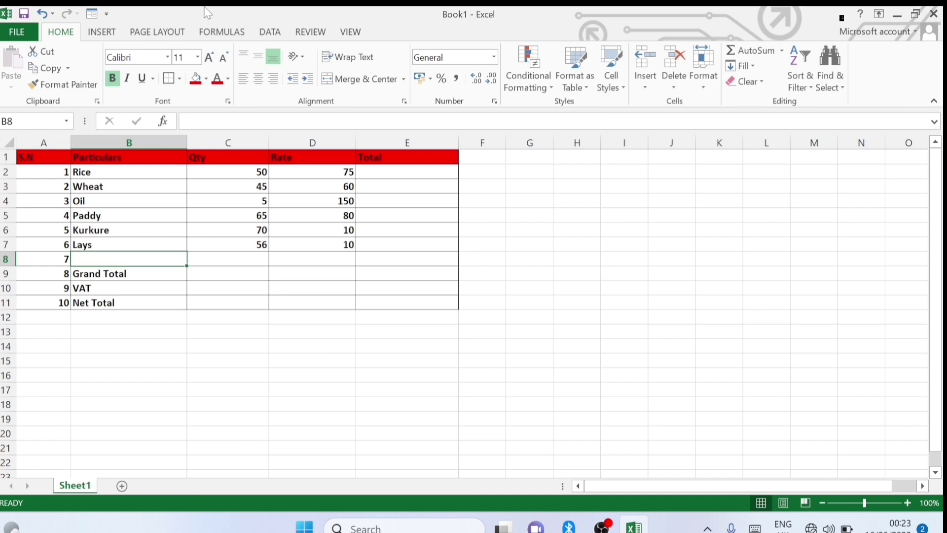
type("Wa")
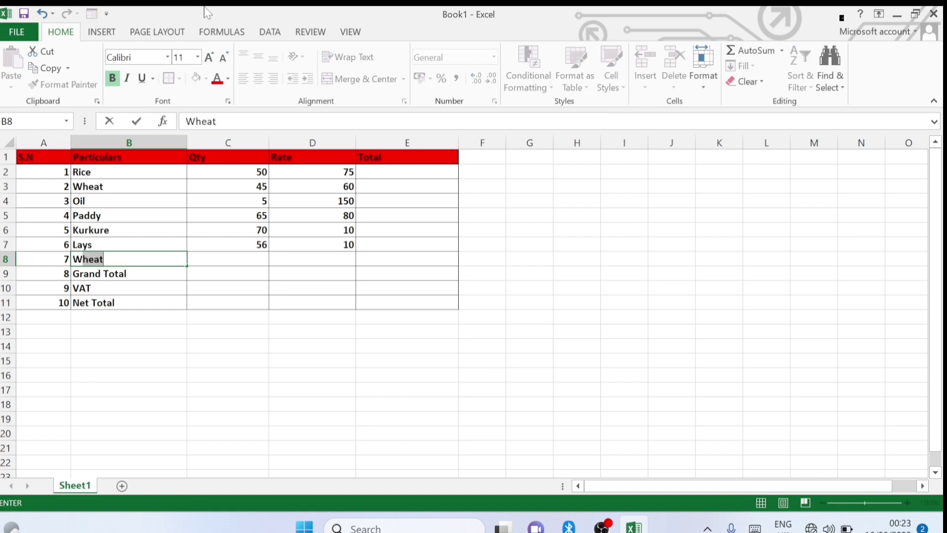
key("BackSpace")
type("aiWA")
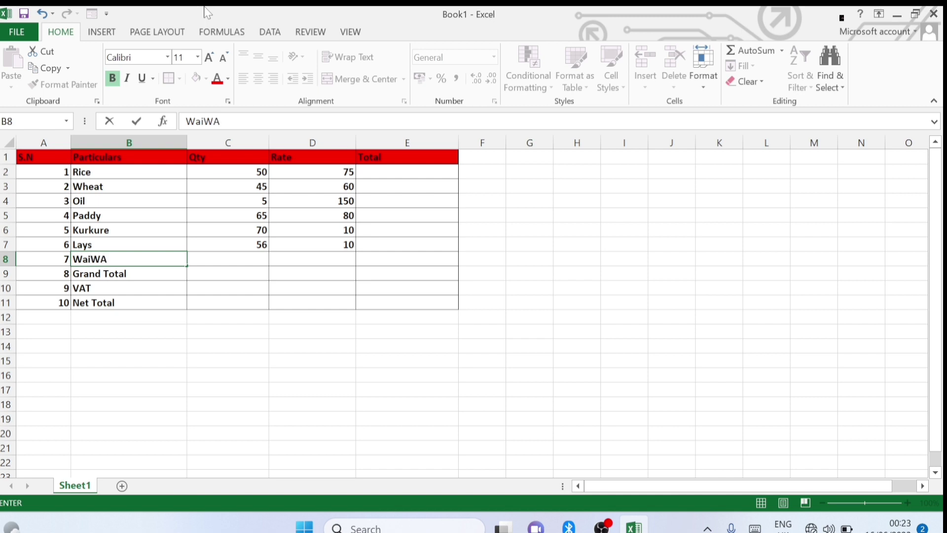
key("BackSpace")
type("ai")
key("Tab")
type("45")
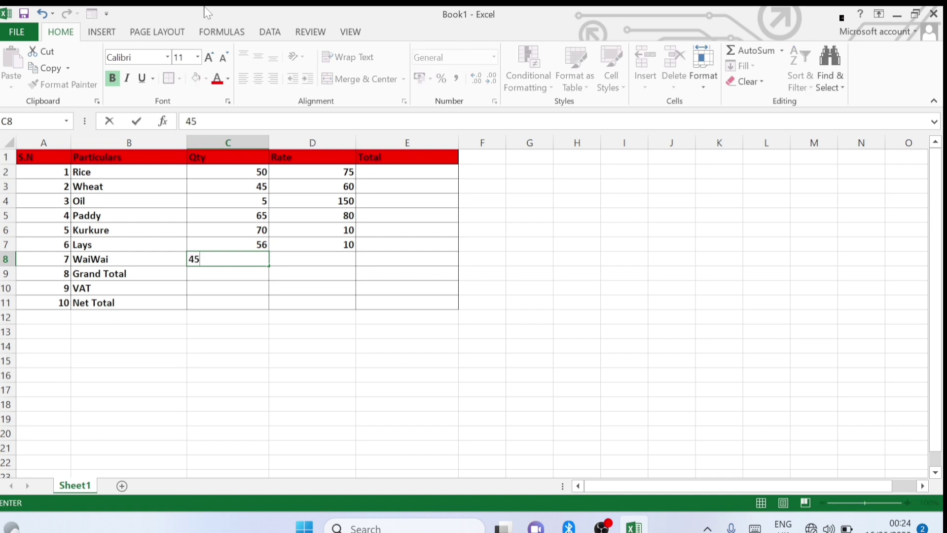
key("Tab")
type("29")
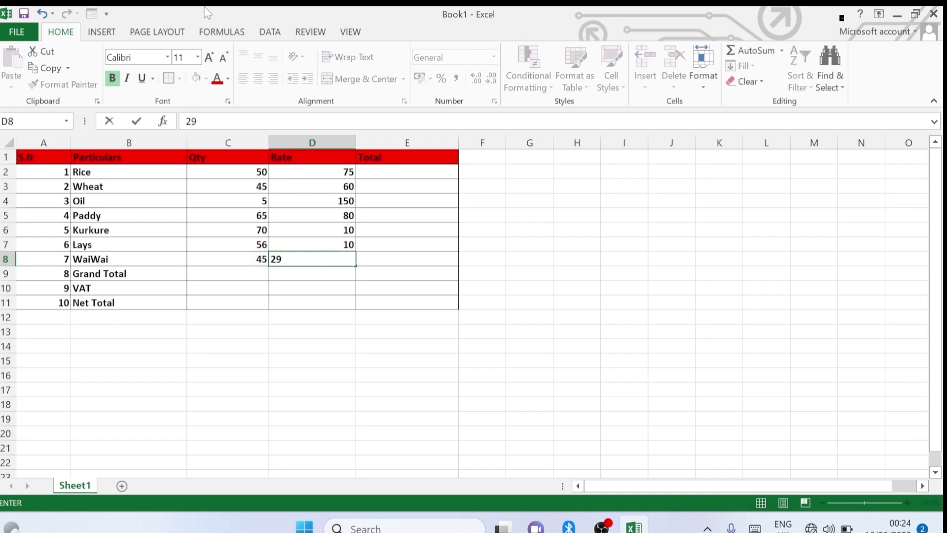
key("BackSpace")
type("0")
left_click(399, 171)
left_click(128, 275)
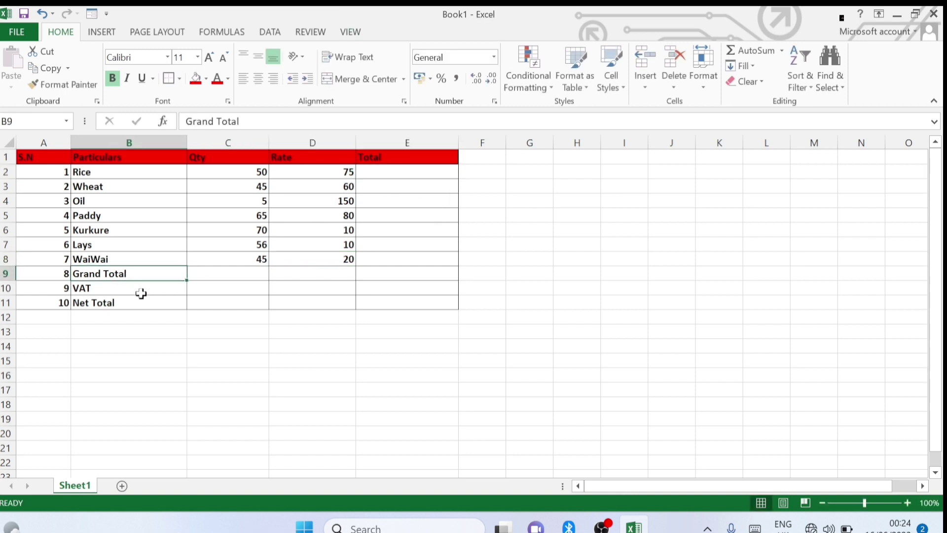
Enter the formula =C2+D2 in cell E2 of the Total column for Rice.
left_click(411, 171)
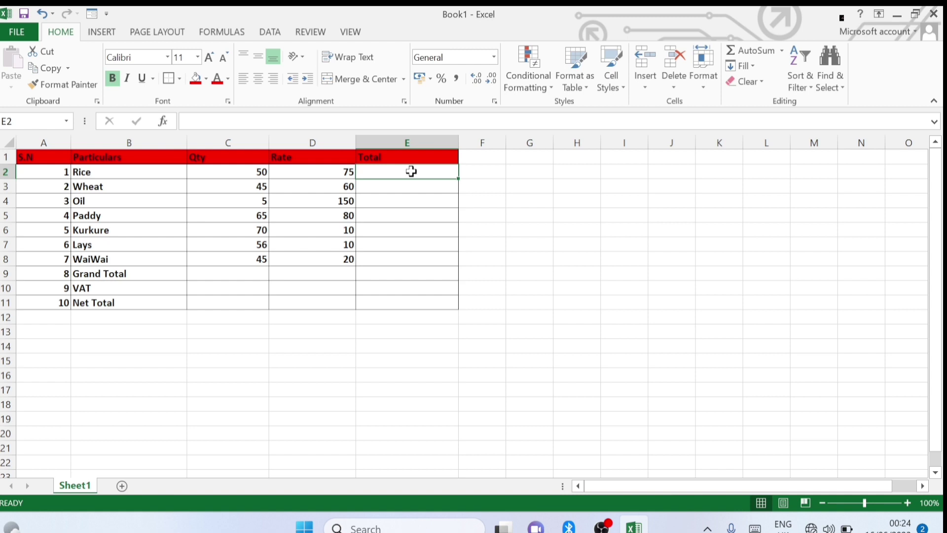
type("=")
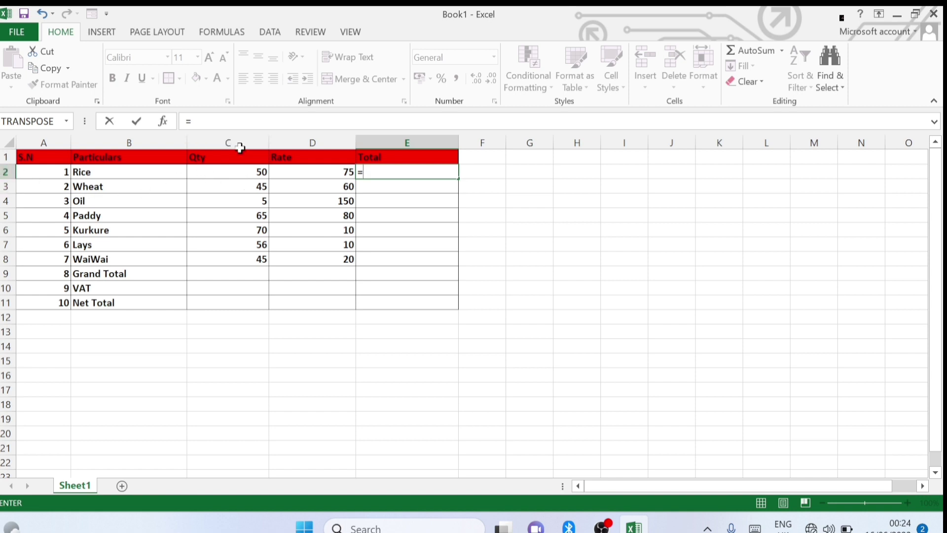
left_click(241, 172)
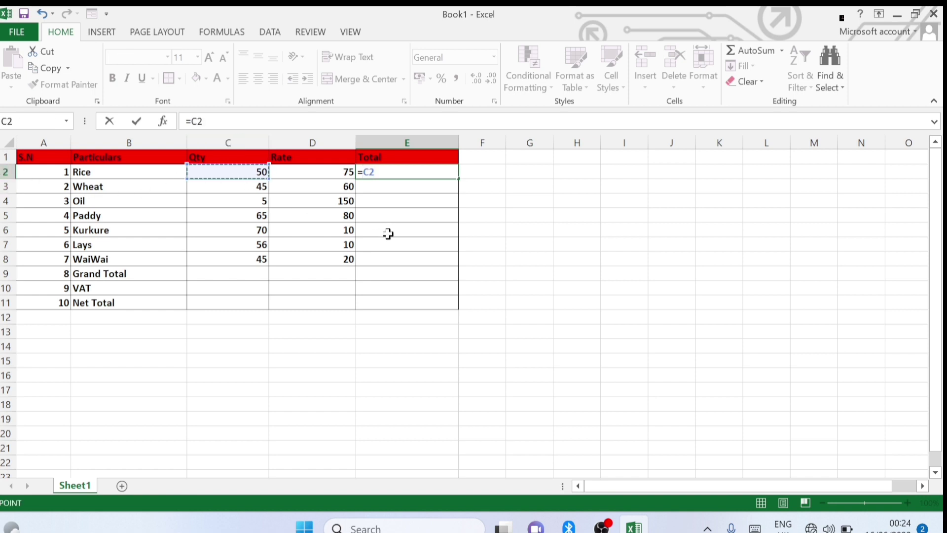
type("+")
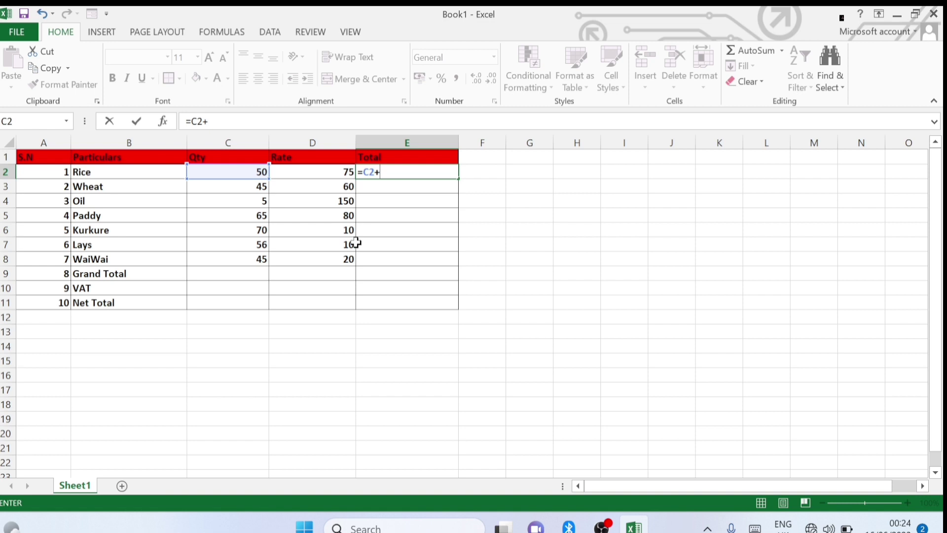
left_click(345, 173)
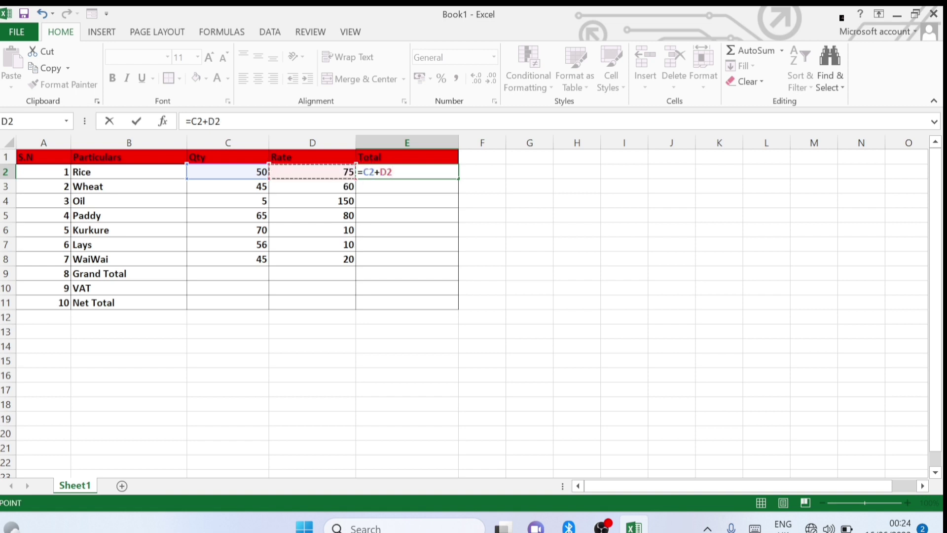
key("Return")
Fill the formula from E2 down to E8 to calculate the Total column for all seven items.
left_click(397, 172)
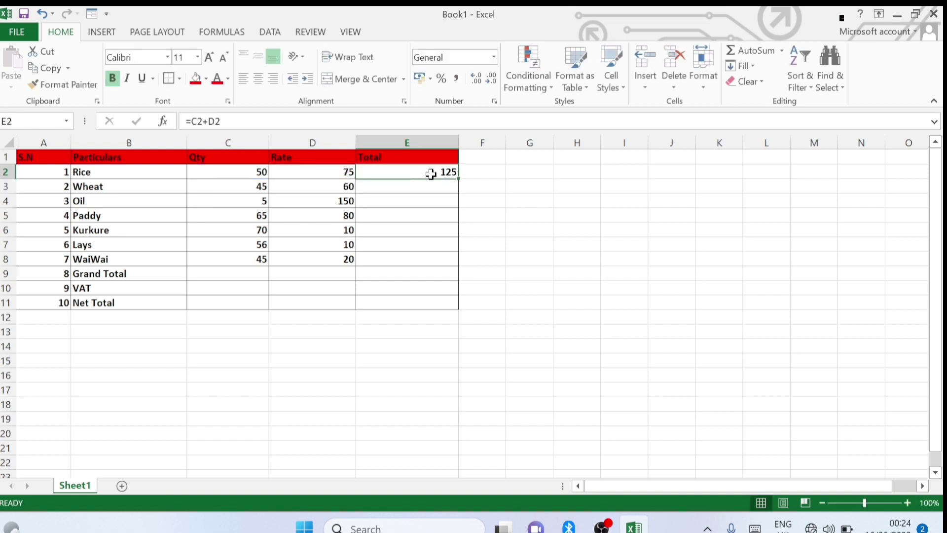
left_click(419, 190)
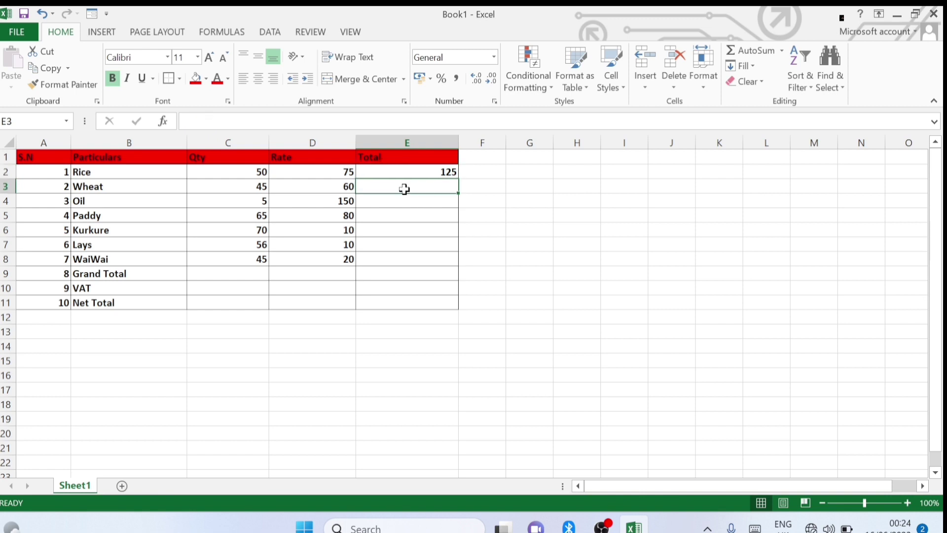
left_click(413, 176)
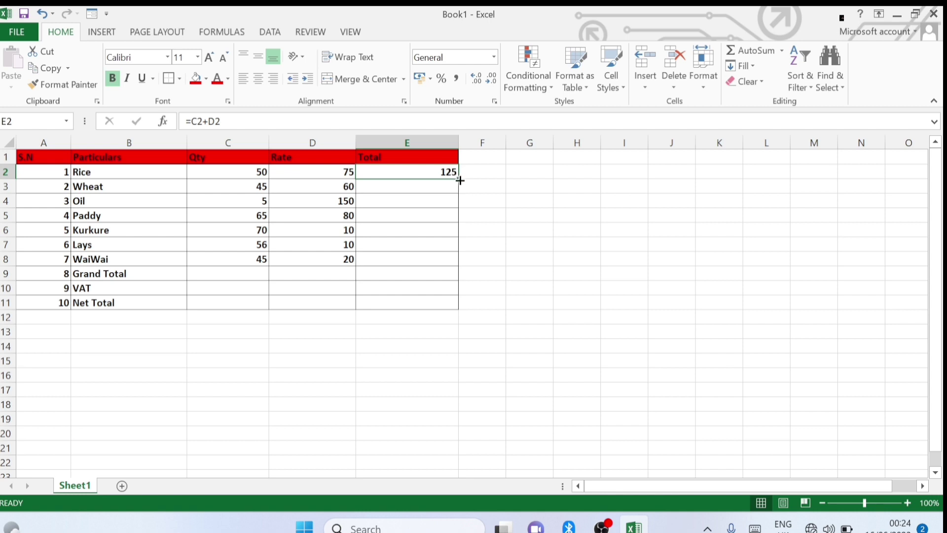
left_click_drag(459, 181, 459, 266)
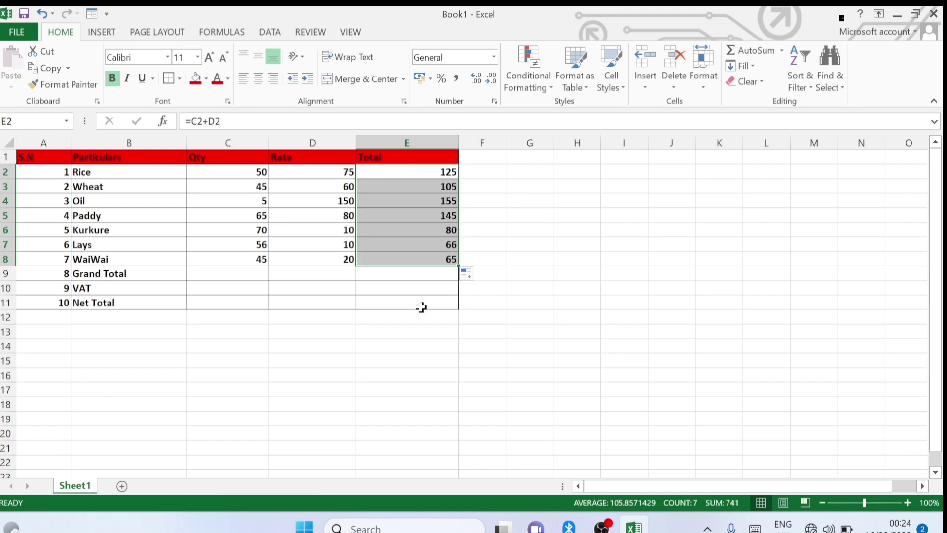
Enter the formula =E2+E3+E4+E5+E6+E7+E8 in cell E9 for the Grand Total.
left_click(408, 317)
left_click(266, 272)
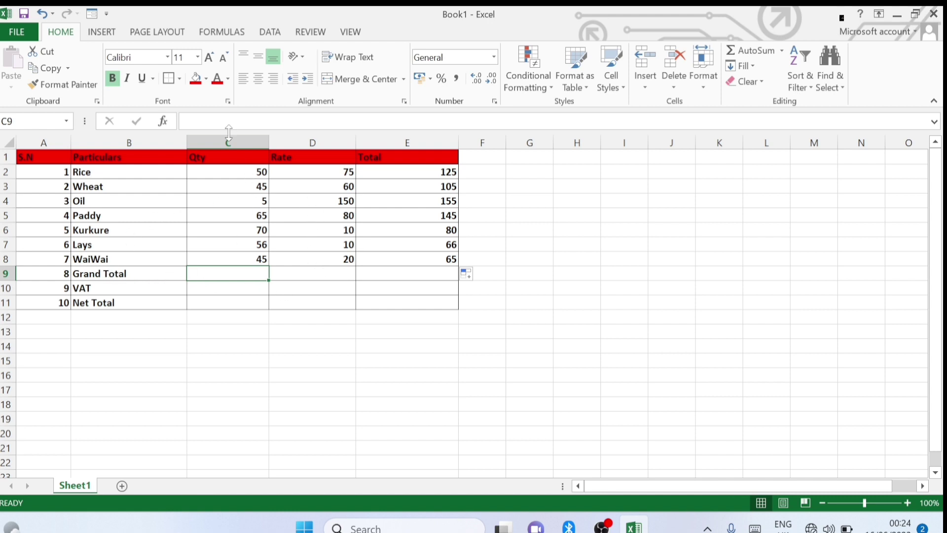
left_click(395, 273)
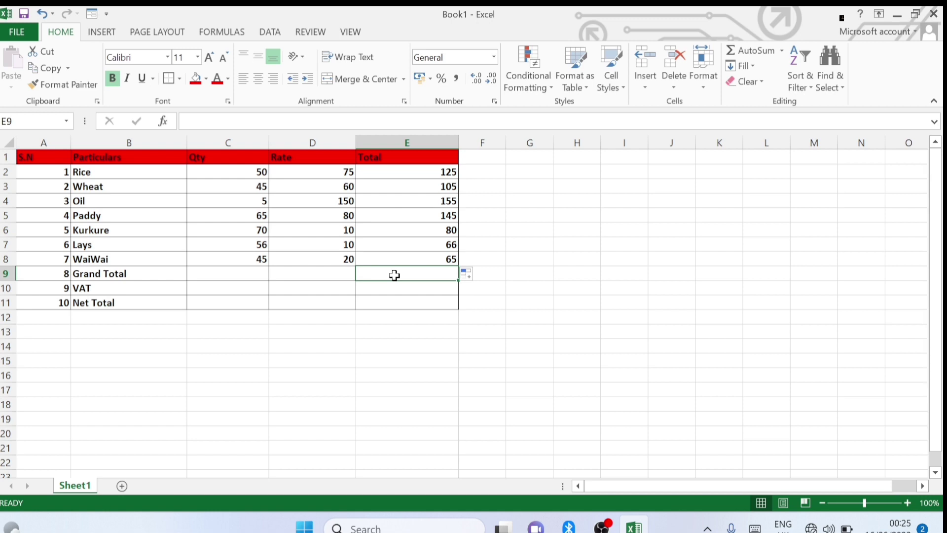
type("=")
left_click(446, 170)
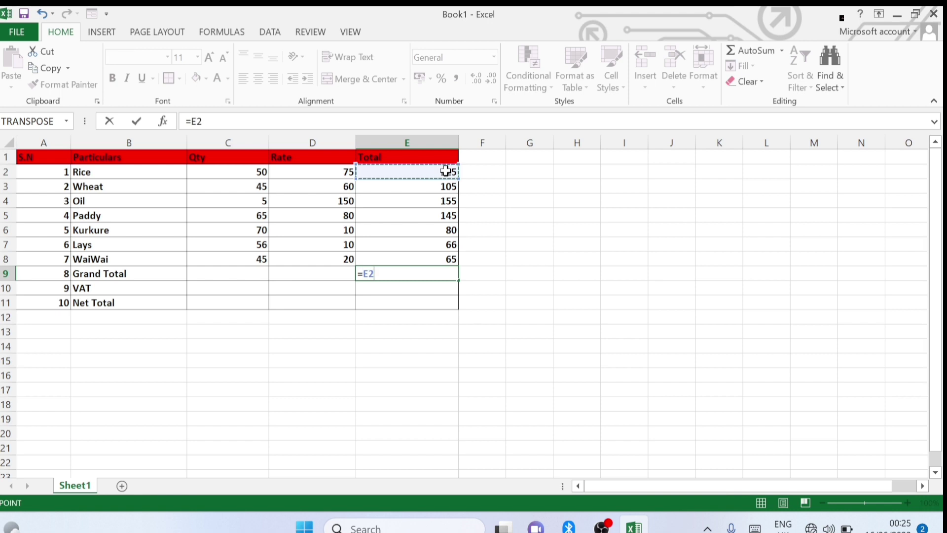
type("+")
left_click(447, 188)
type("+")
left_click(437, 212)
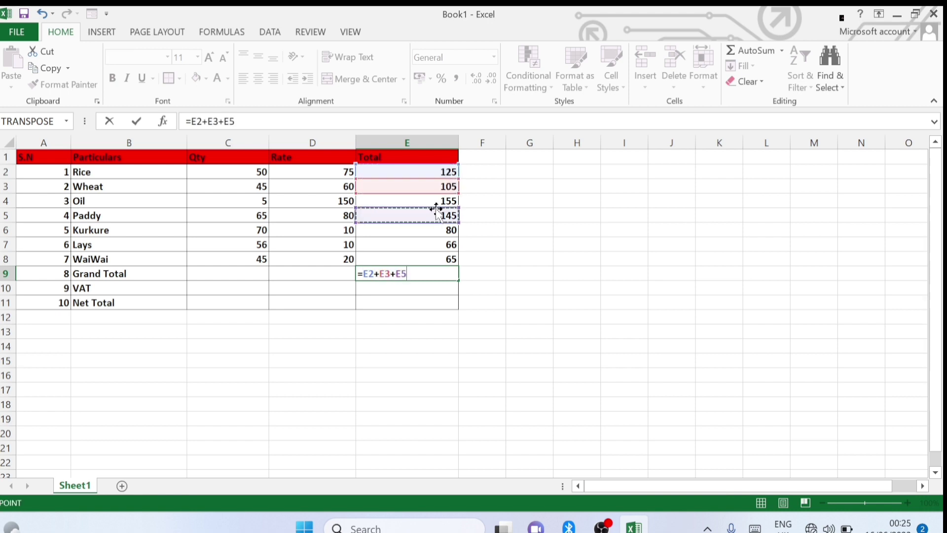
type("+")
key("BackSpace")
key("BackSpace")
key("BackSpace")
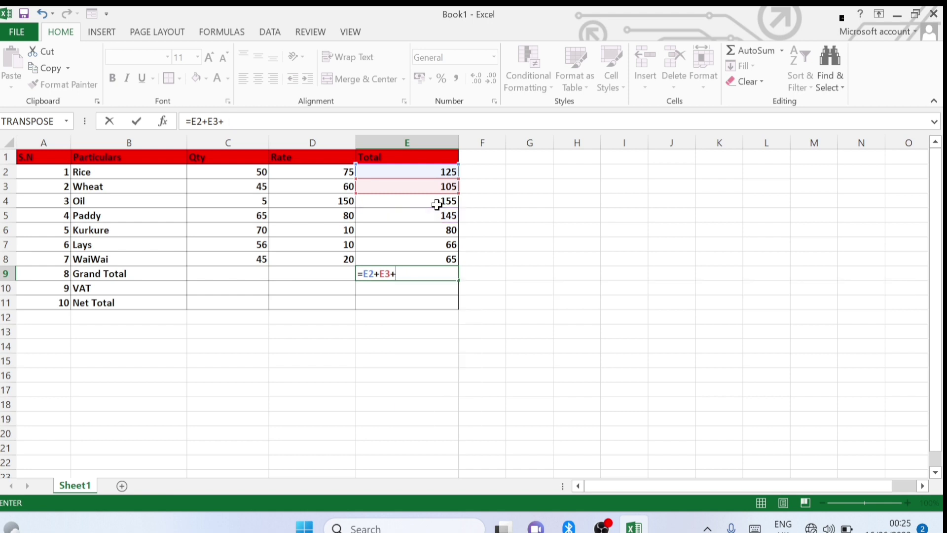
left_click(433, 202)
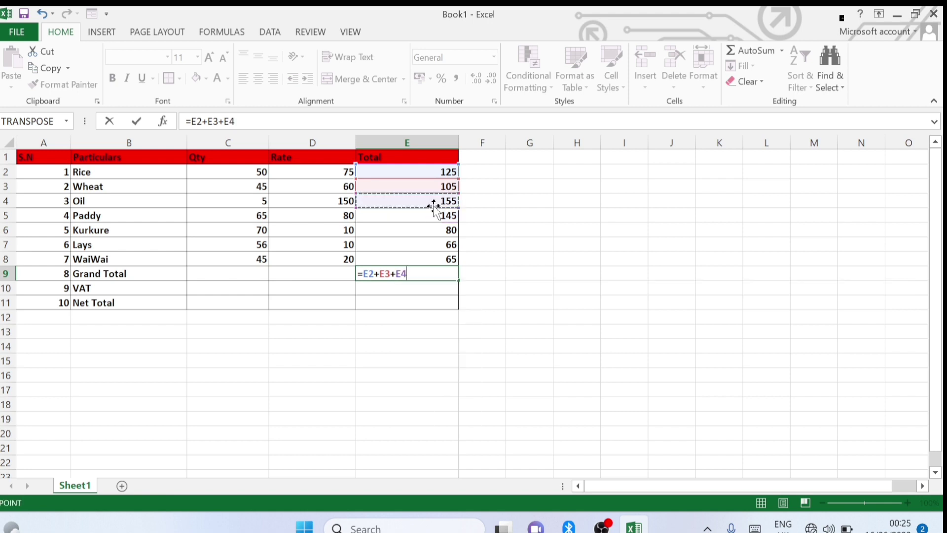
type("+")
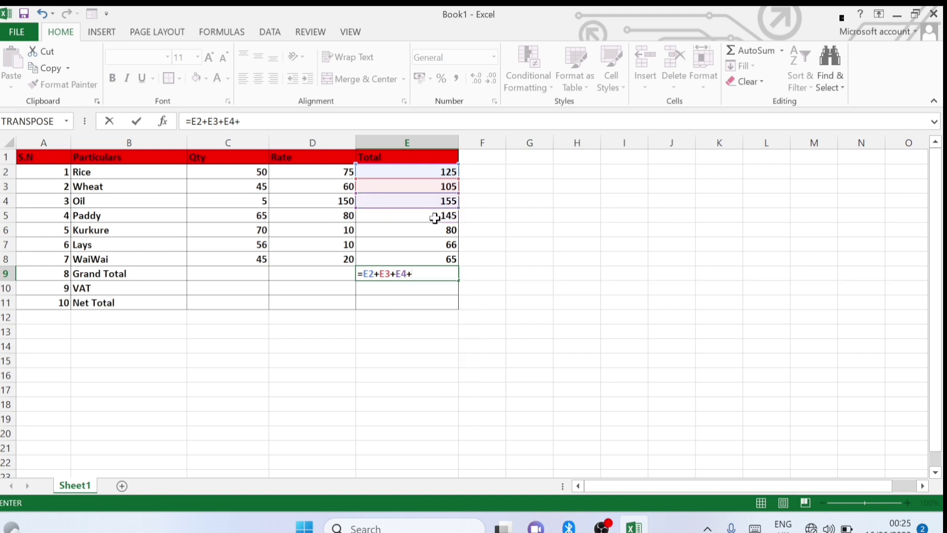
left_click(434, 218)
type("+")
left_click(437, 233)
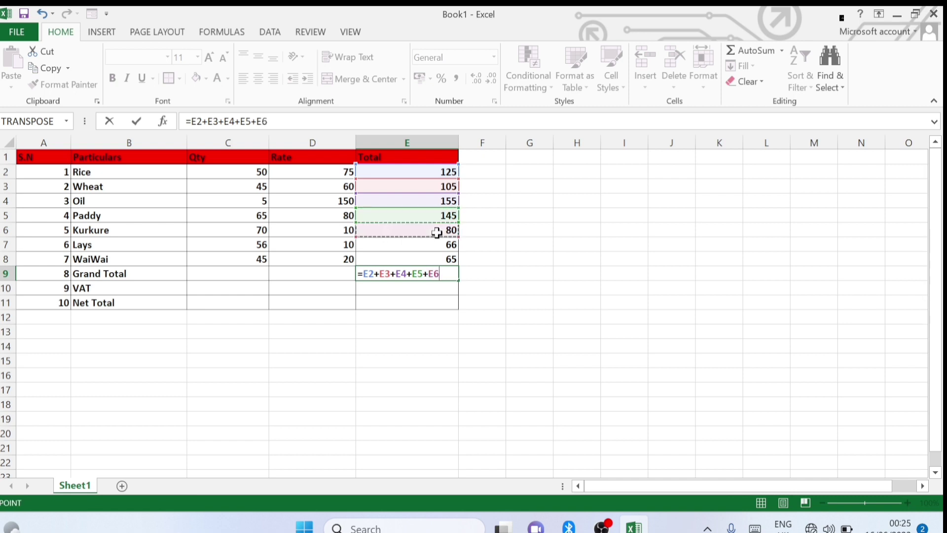
type("+")
left_click(437, 245)
type("+")
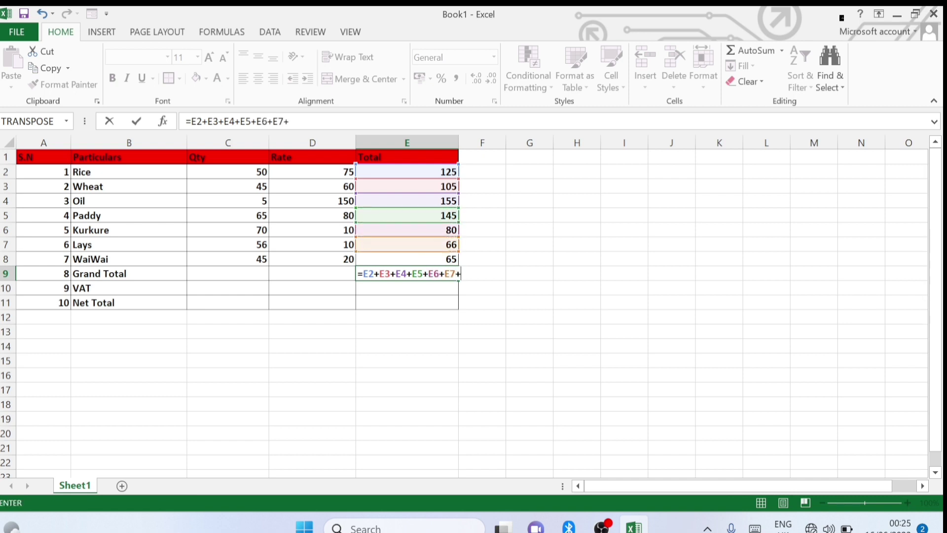
left_click(439, 257)
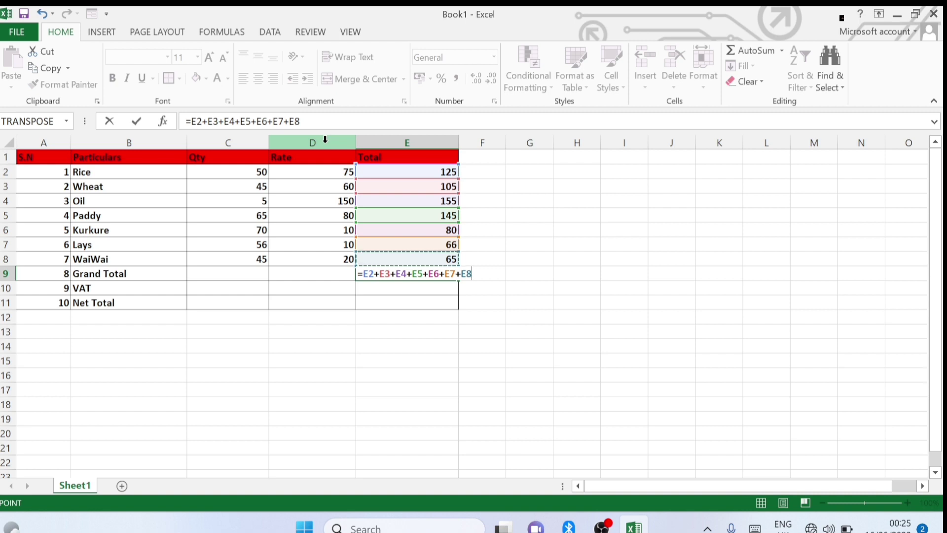
key("Return")
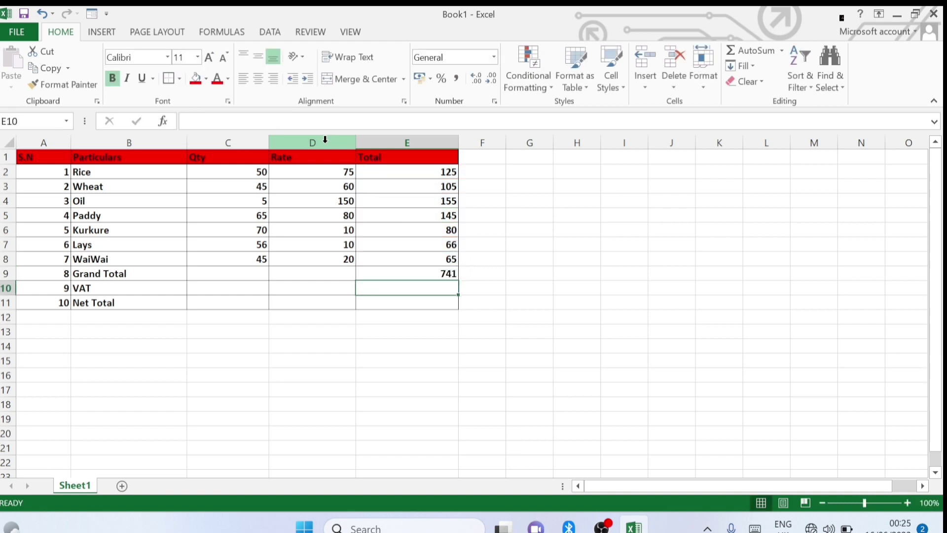
Try replacing the Grand Total formula in cell E9 with the plain range reference =E2:E8.
double_click(438, 272)
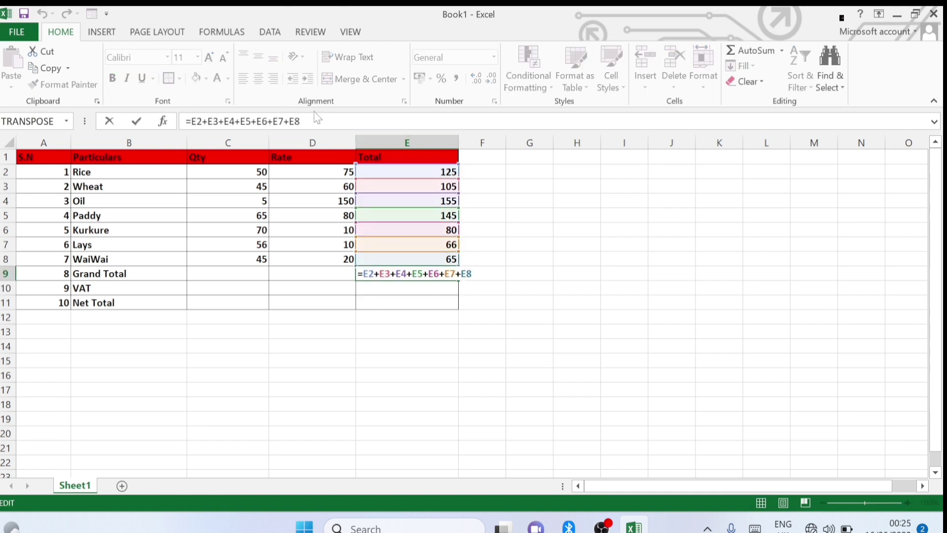
left_click_drag(300, 121, 196, 121)
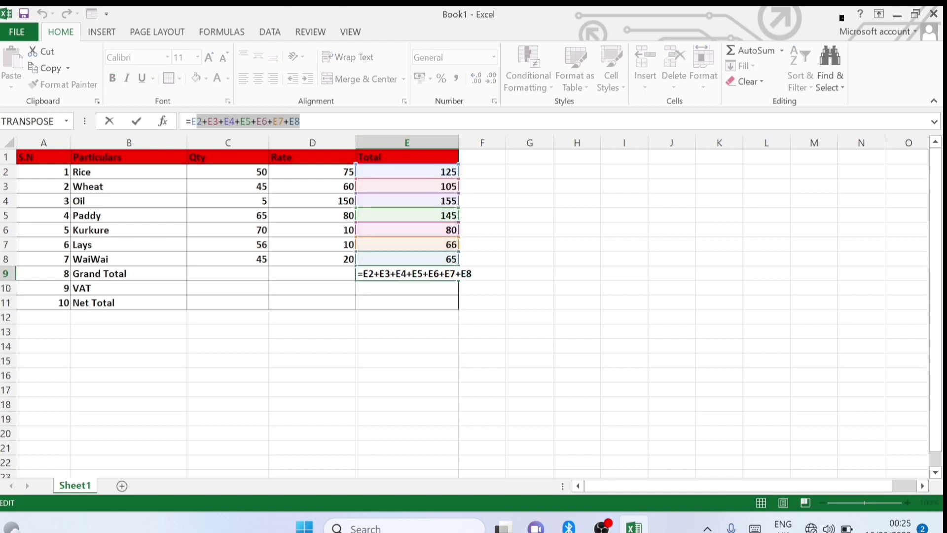
key("BackSpace")
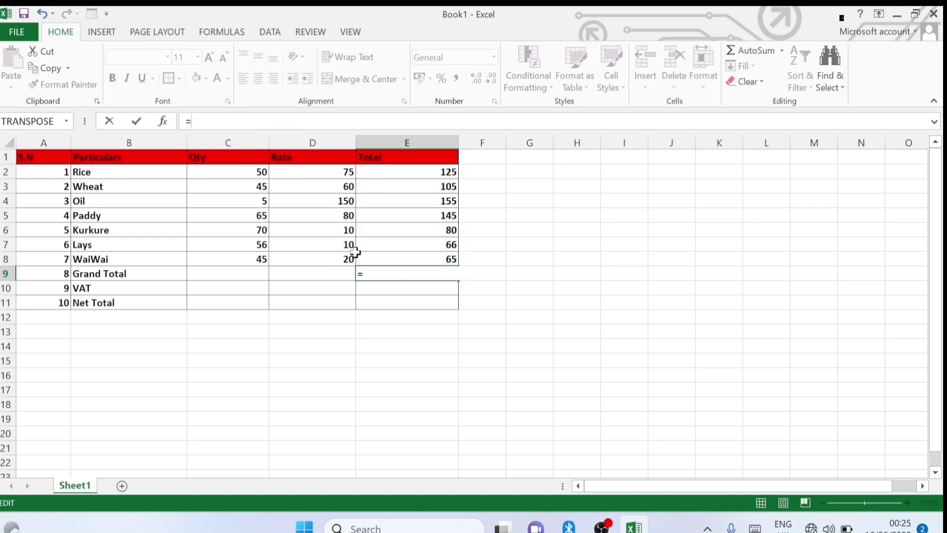
left_click(371, 294)
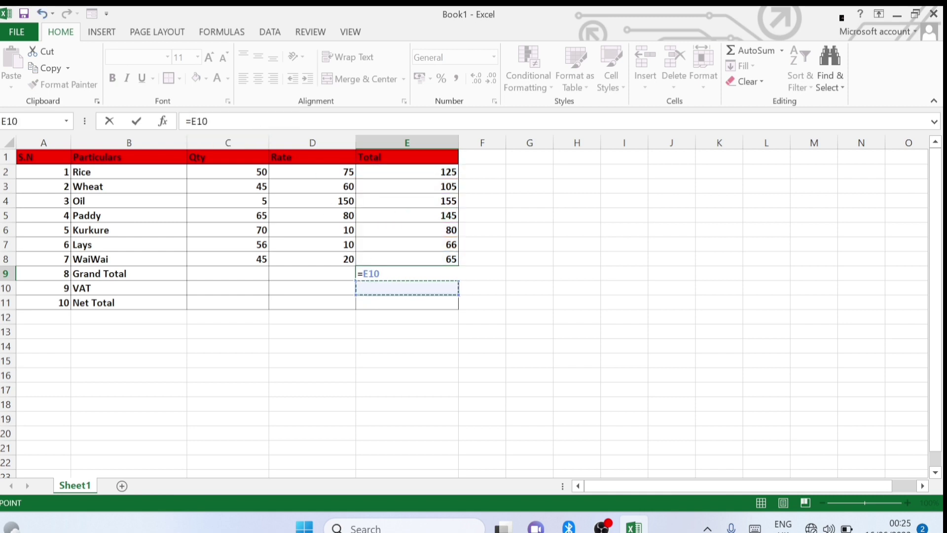
key("BackSpace")
key("BackSpace")
key("BackSpace")
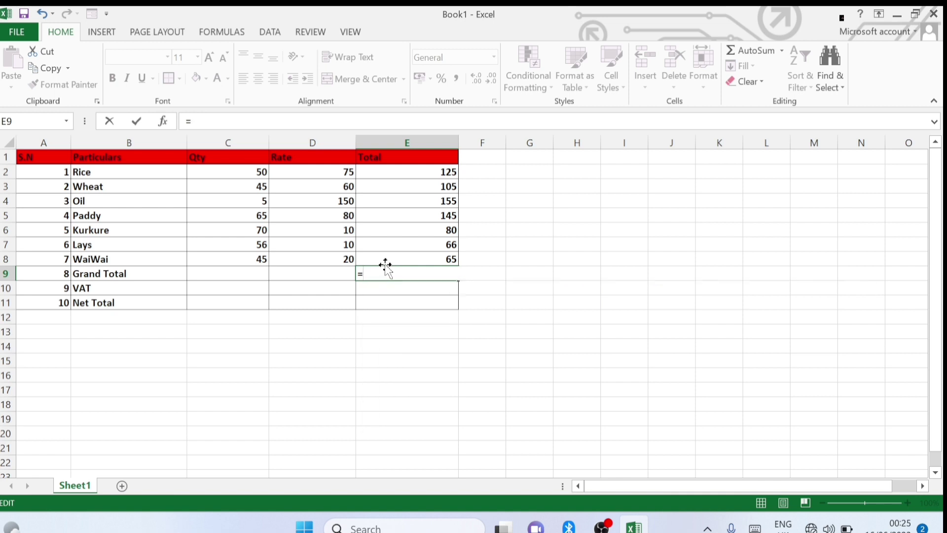
left_click(446, 171)
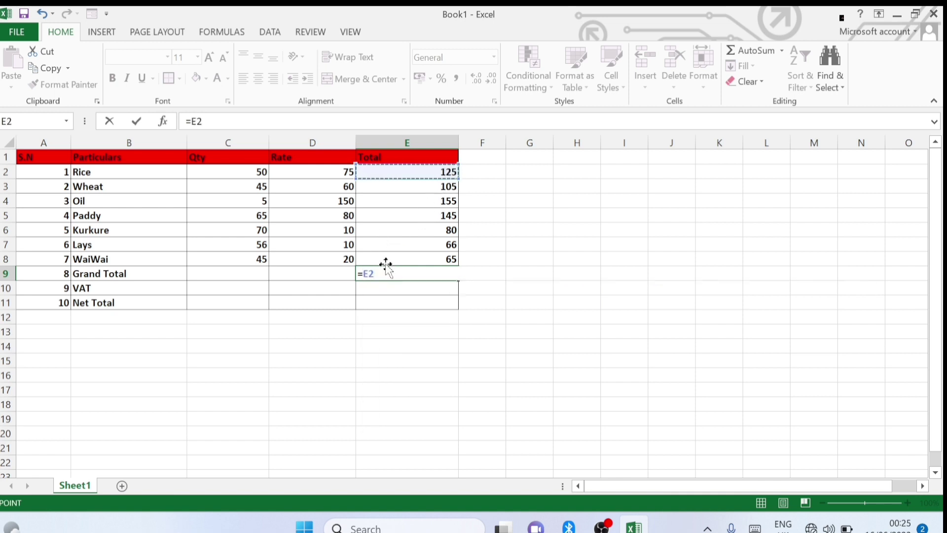
type(":")
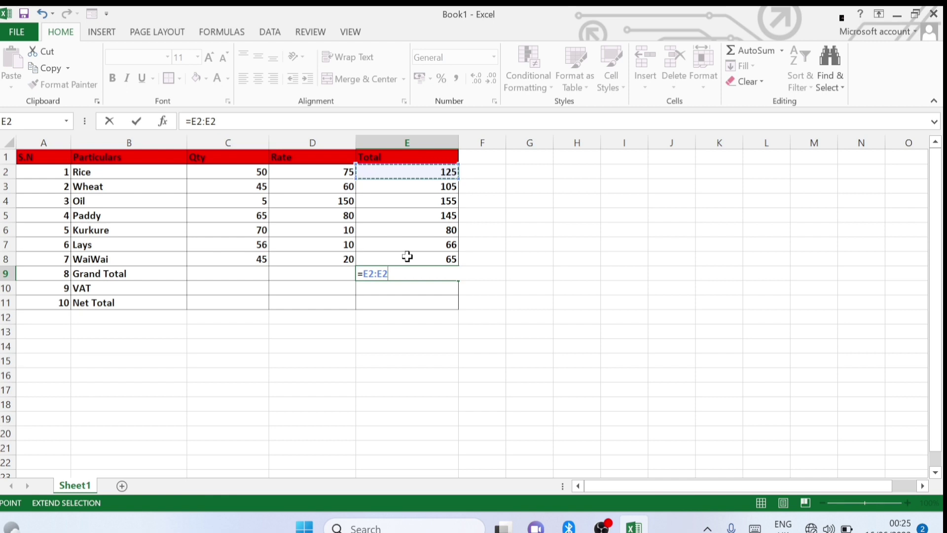
left_click(419, 259)
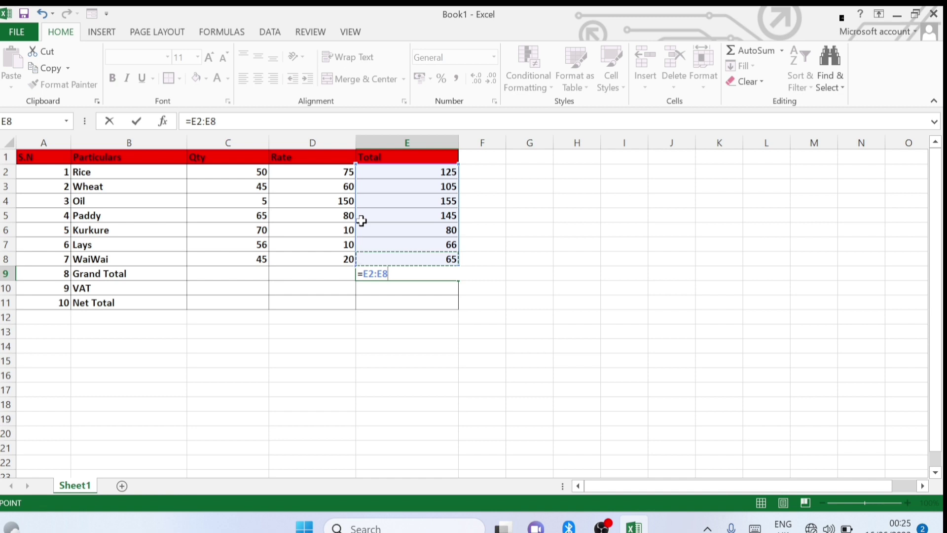
key("Return")
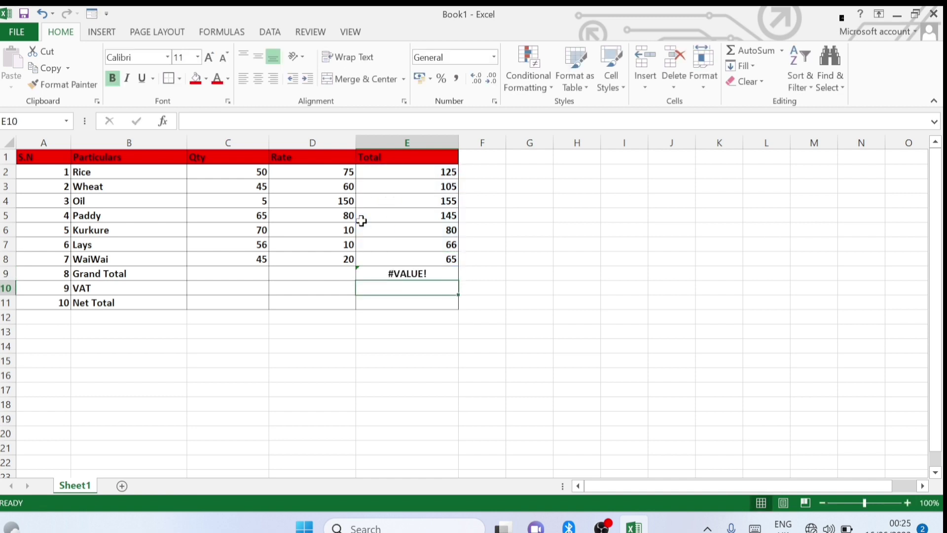
Replace the Grand Total formula in cell E9 with =sum(E2:E8).
double_click(434, 275)
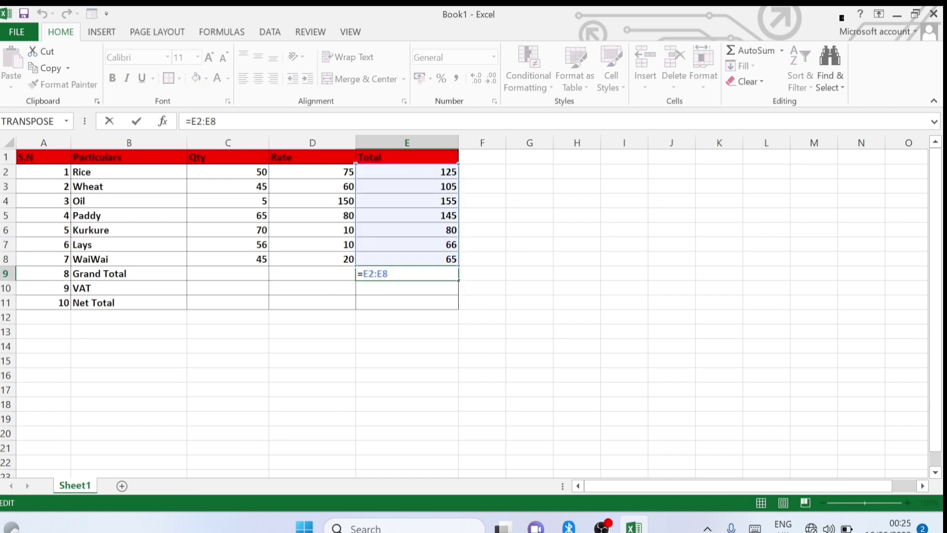
key("BackSpace")
key("BackSpace")
key("BackSpace")
key("BackSpace")
key("BackSpace")
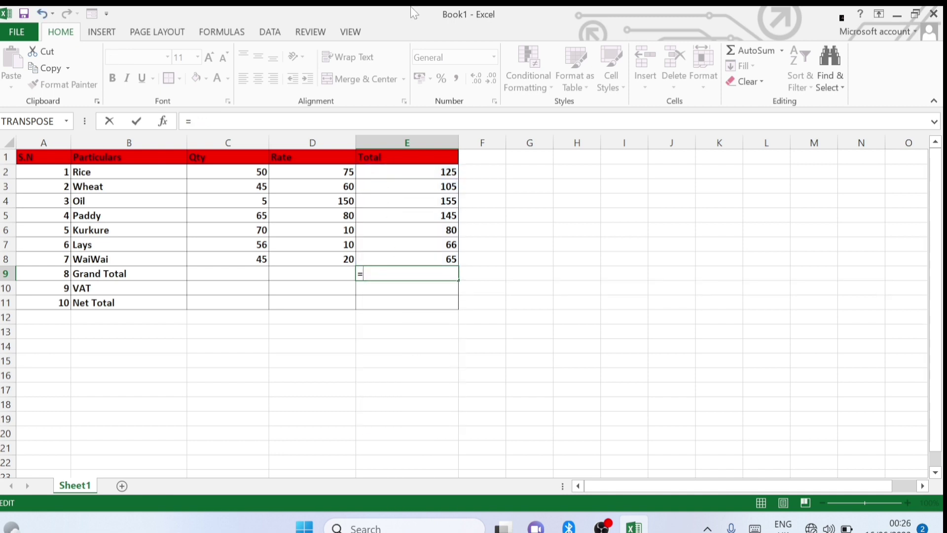
type("sum")
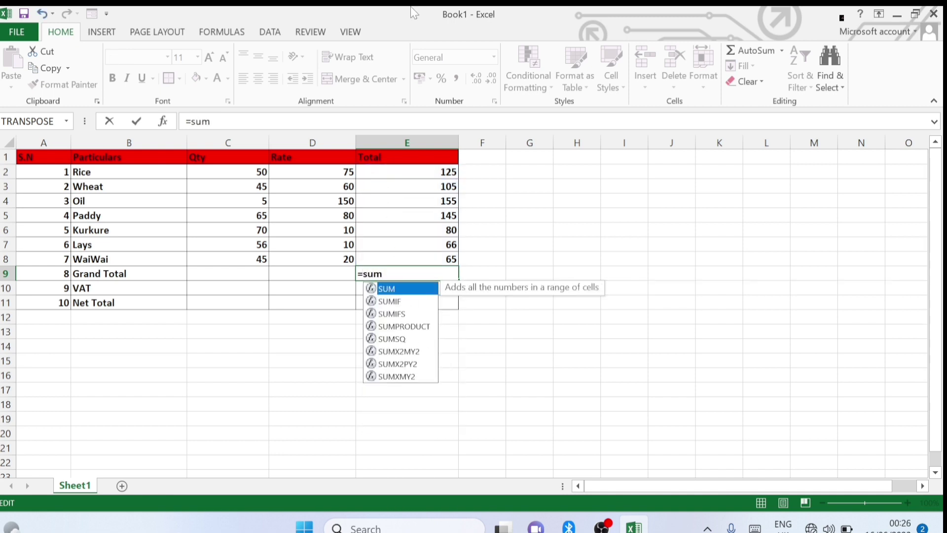
type("(")
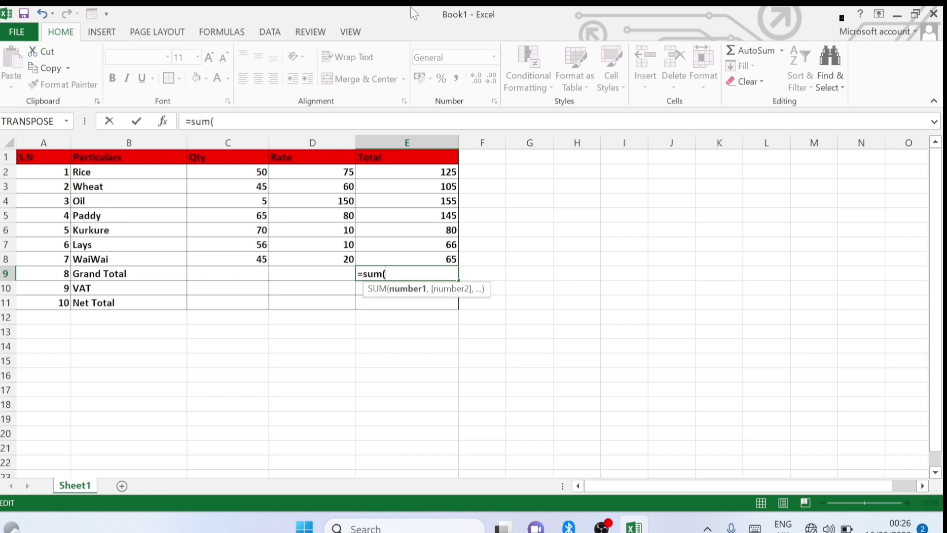
left_click(407, 176)
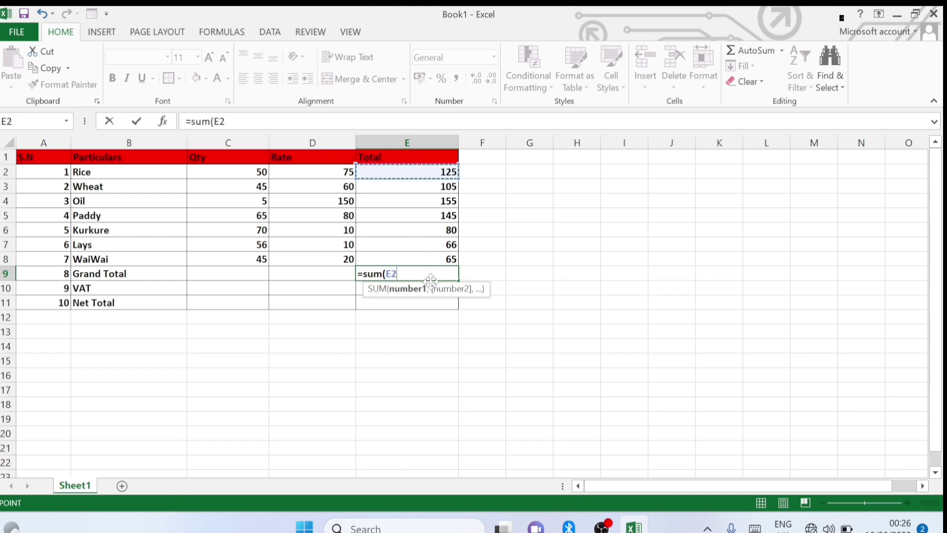
type(":")
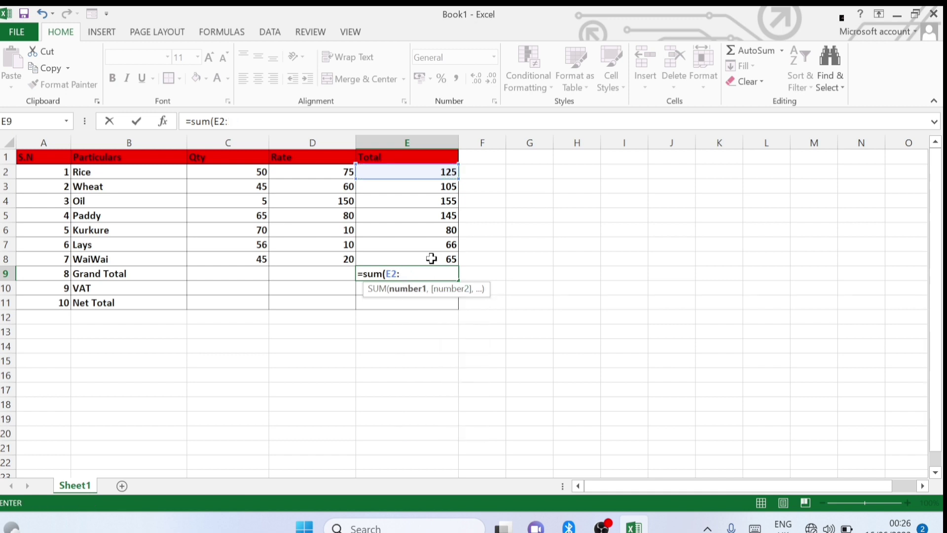
left_click(431, 259)
type(")")
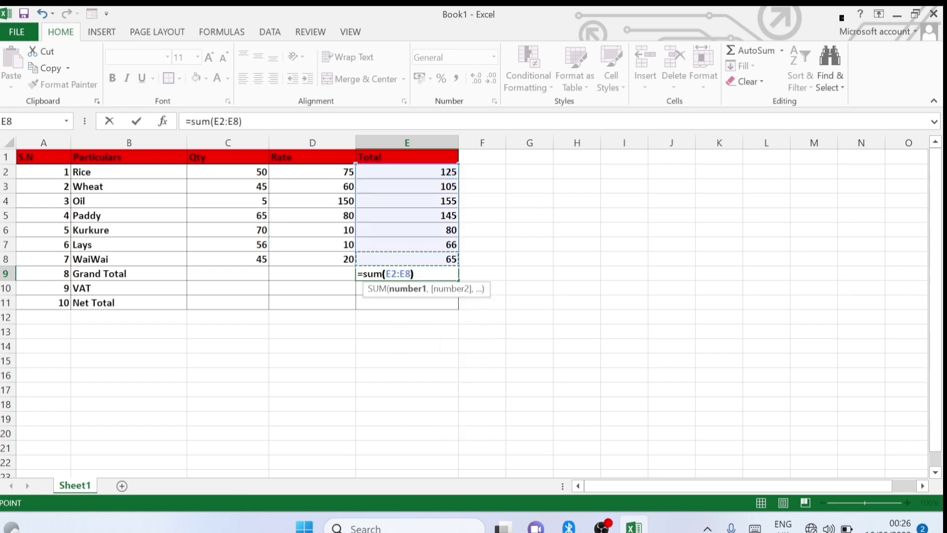
key("Return")
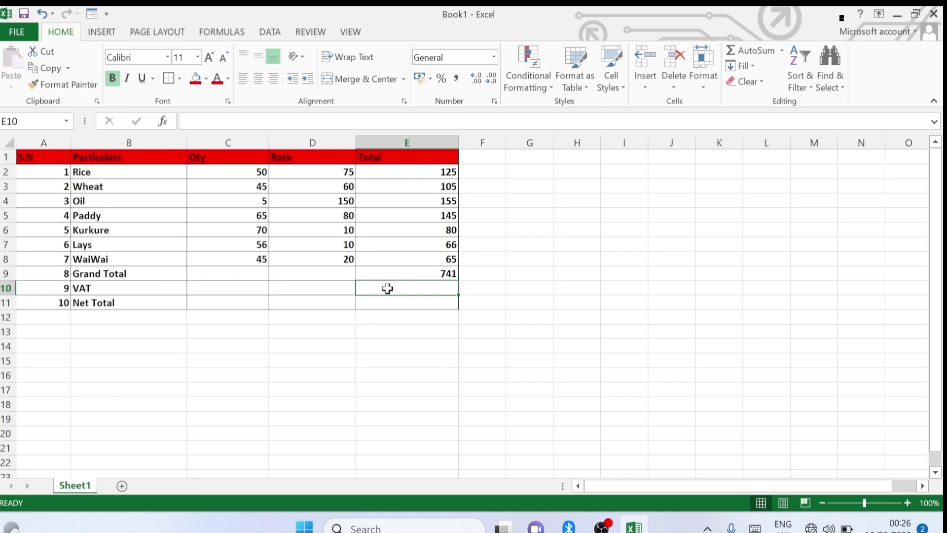
Enter the formula =E9*13% in cell E10 to calculate the VAT on the Grand Total.
type("=")
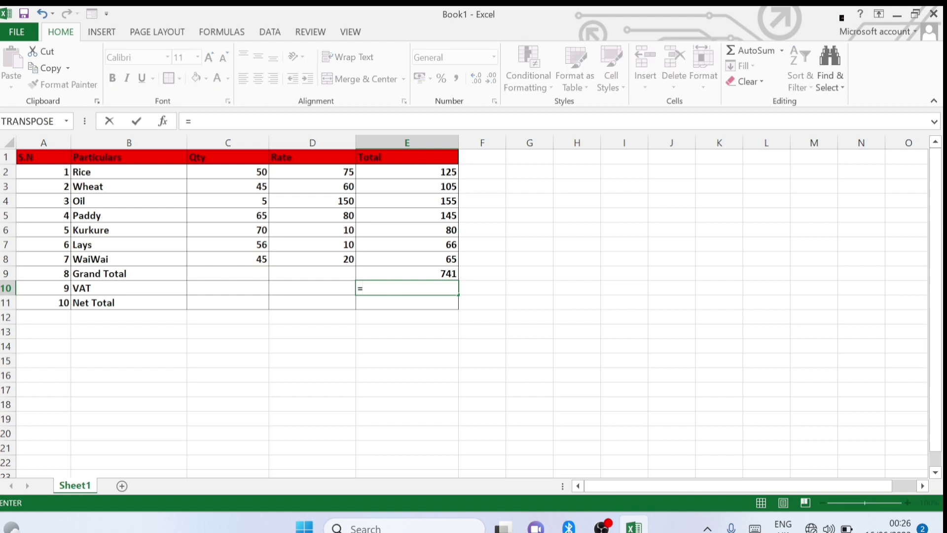
left_click(439, 272)
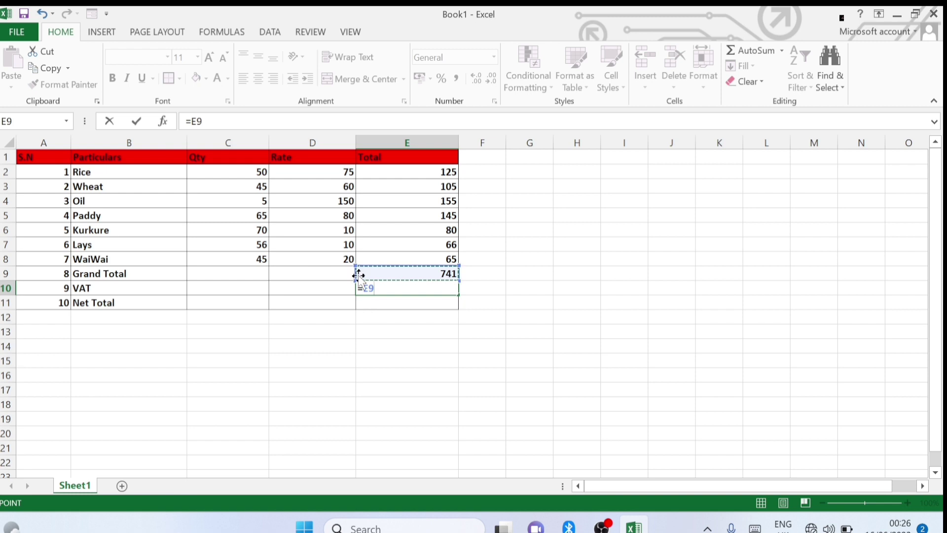
type("*")
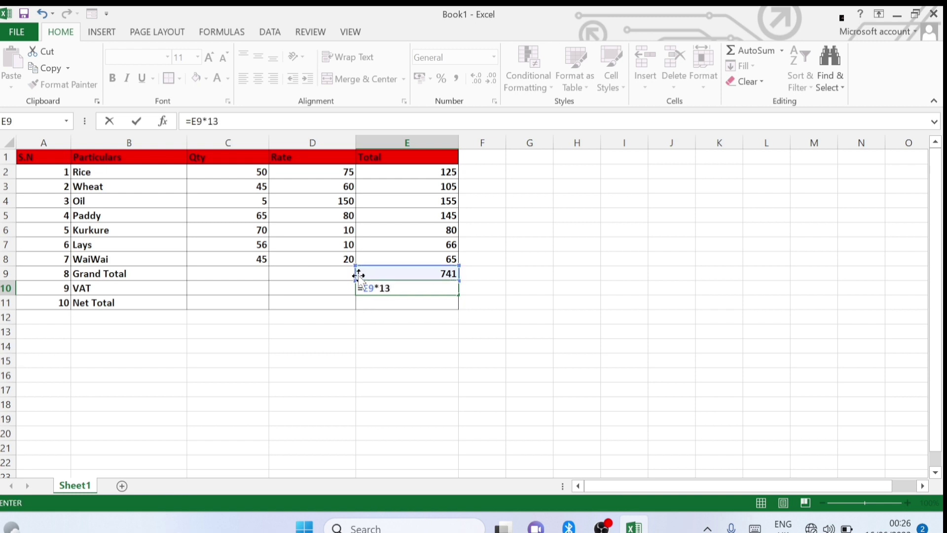
type("13%")
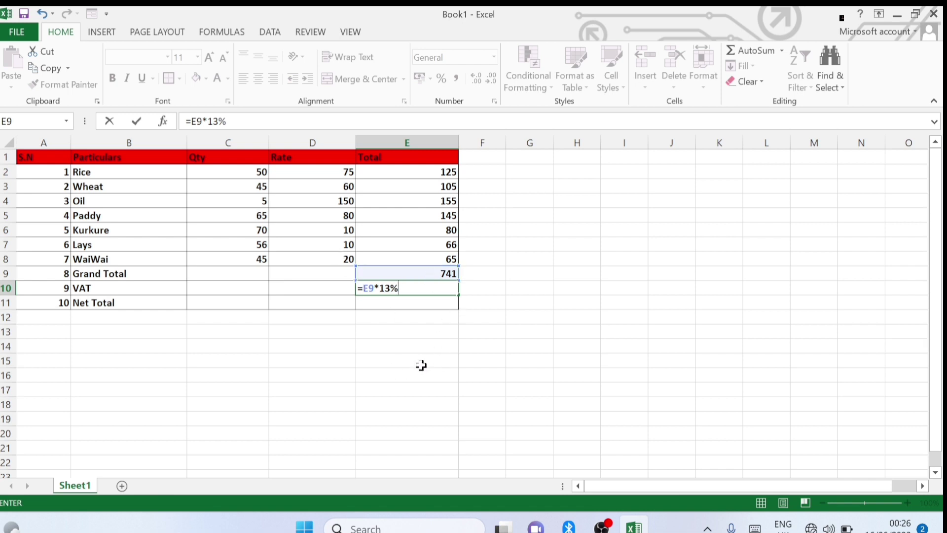
key("Return")
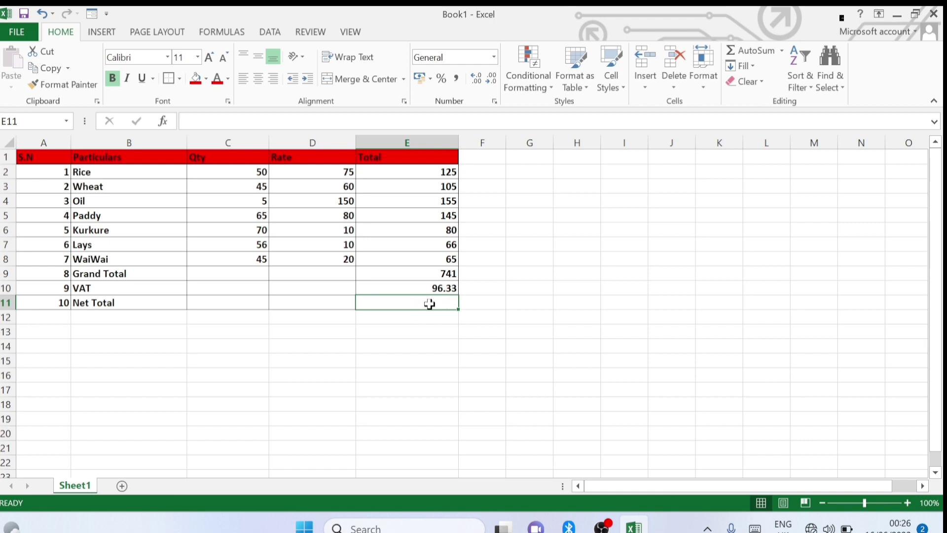
key("BackSpace")
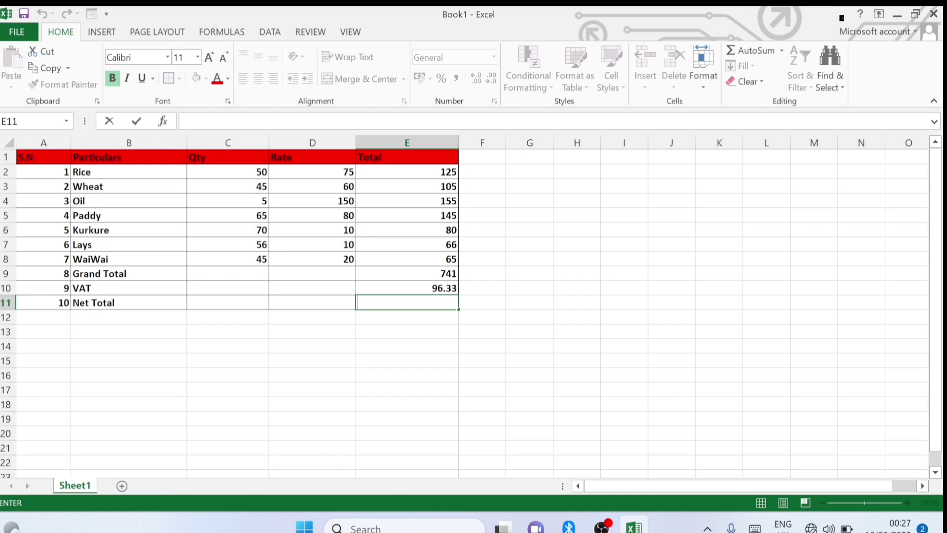
type("=")
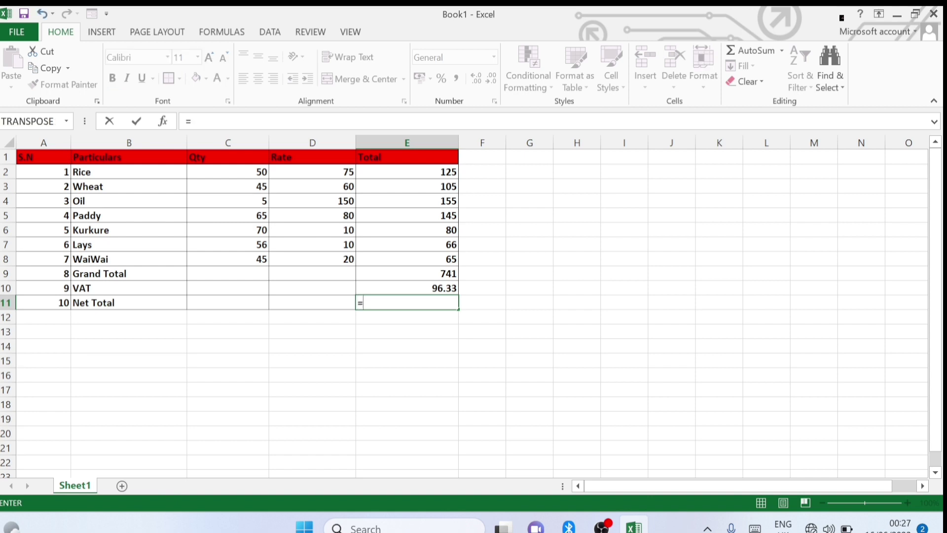
left_click(427, 274)
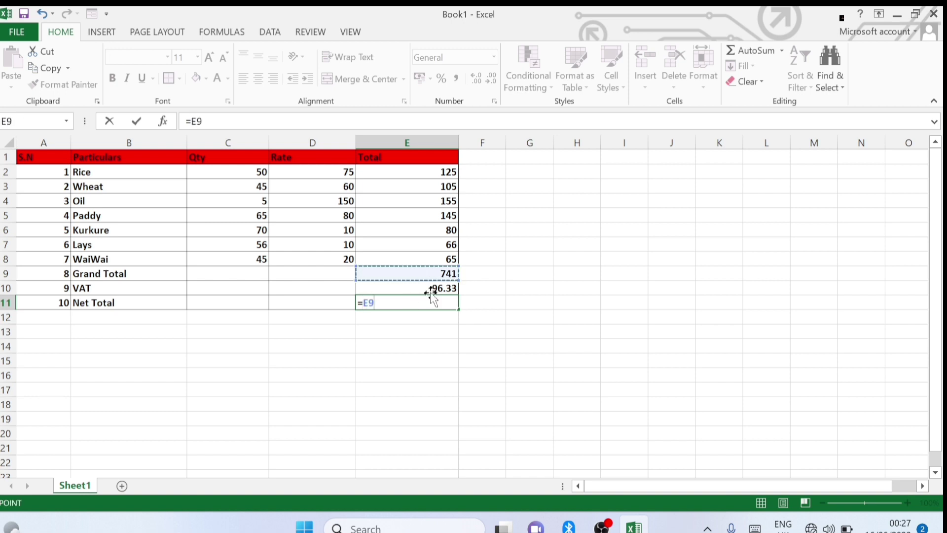
type("+")
left_click(433, 288)
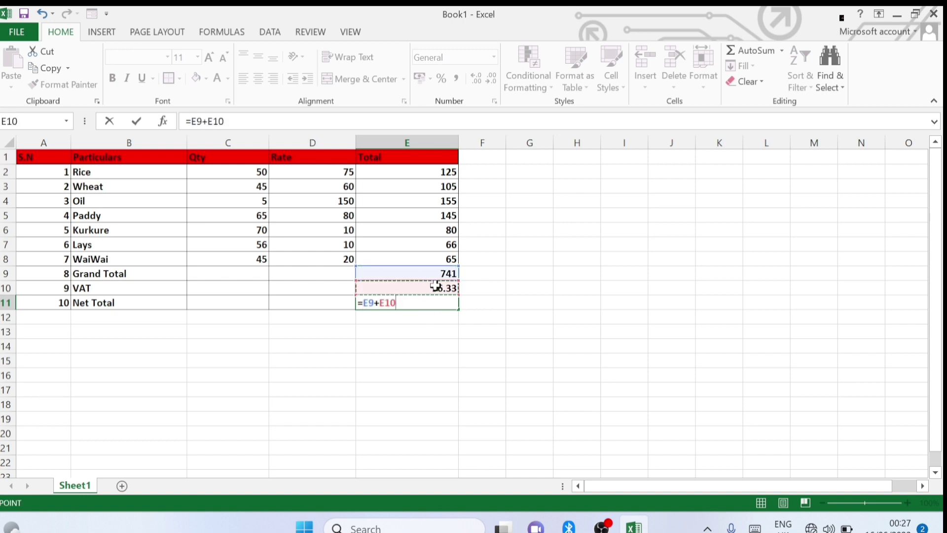
key("BackSpace")
key("BackSpace")
key("BackSpace")
key("BackSpace")
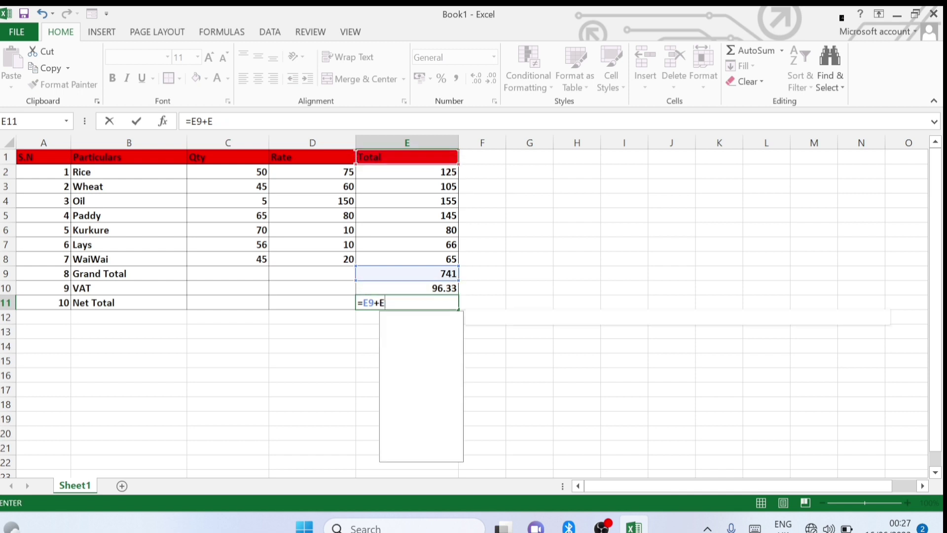
key("BackSpace")
key("BackSpace")
Enter the formula =sum(E9+E10) in cell E11 to calculate the Net Total.
type("s")
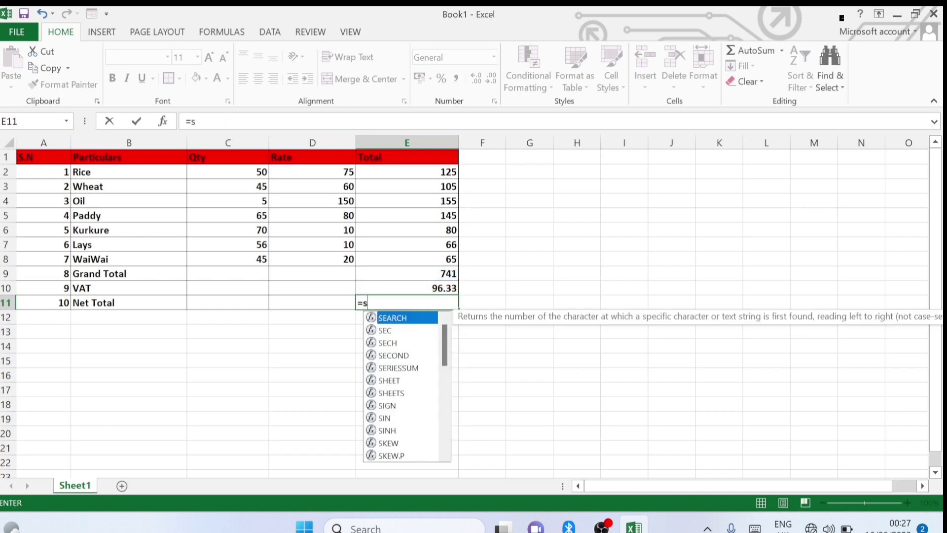
type("um(")
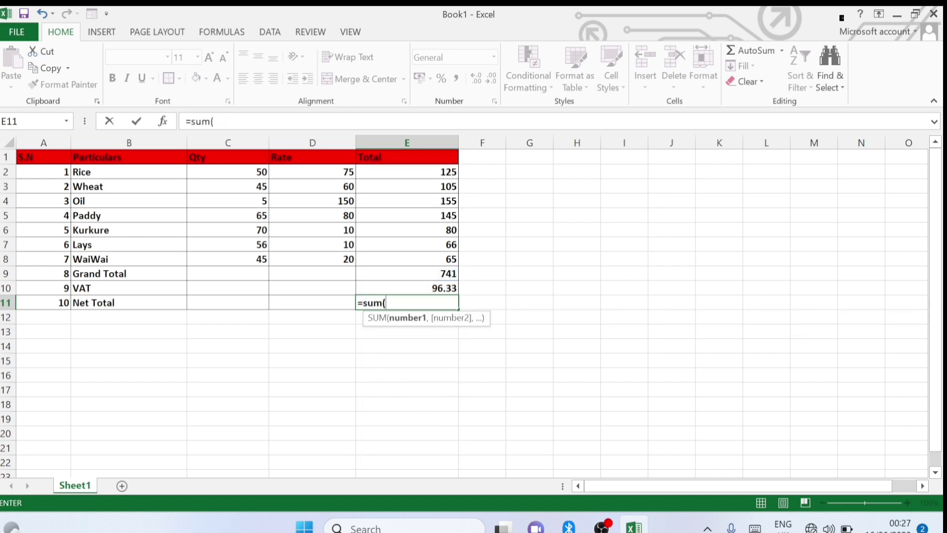
left_click(441, 277)
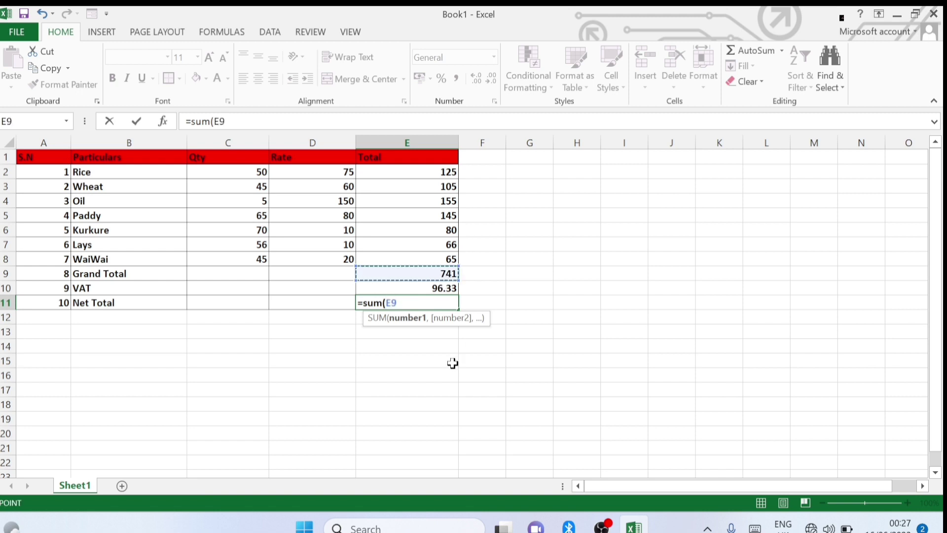
key("F8")
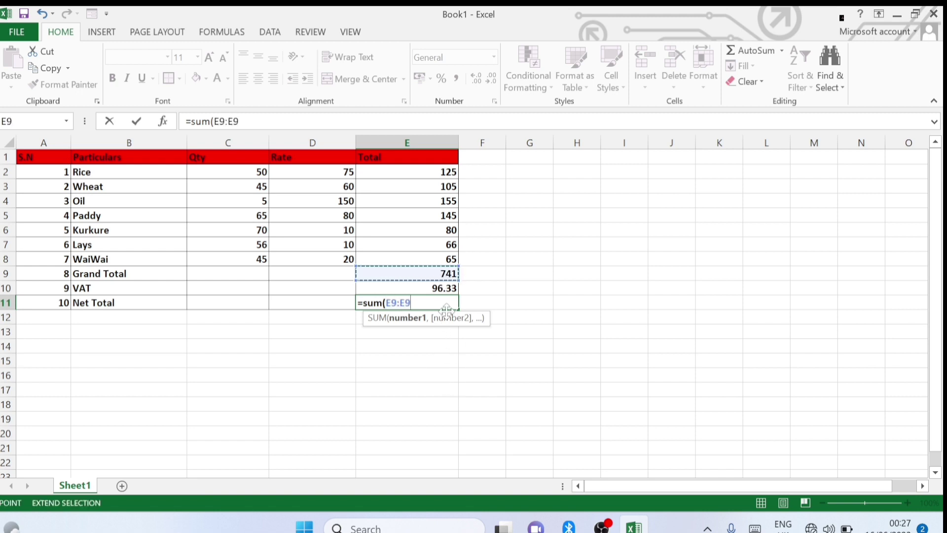
key("BackSpace")
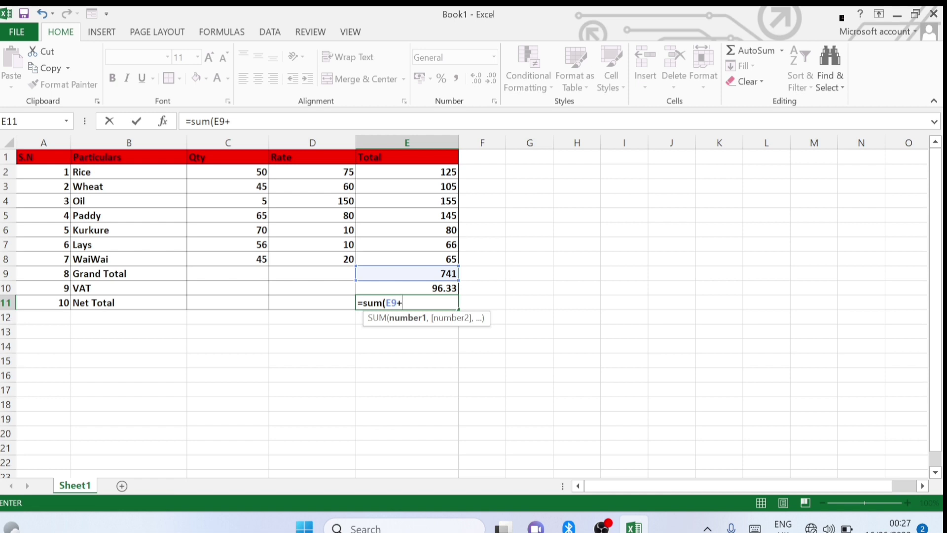
type("+")
left_click(443, 289)
type(")")
key("Return")
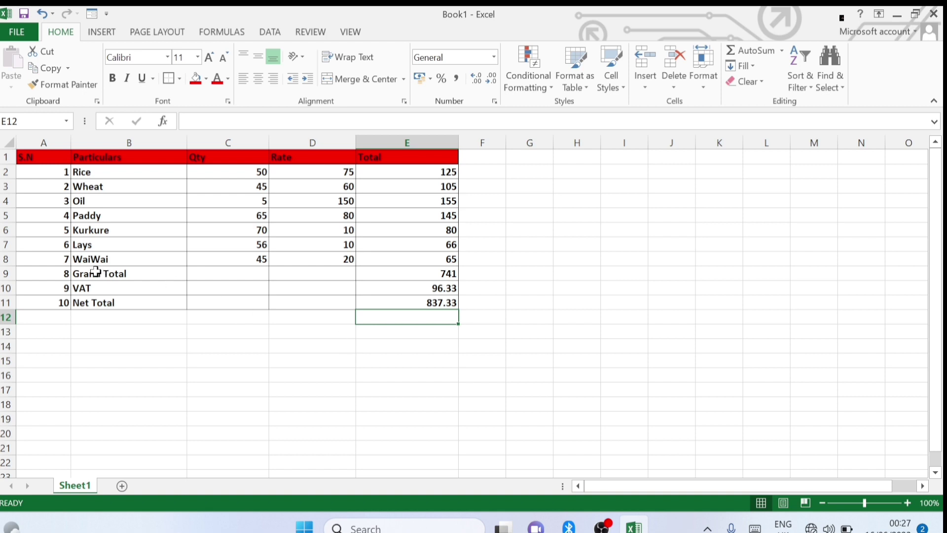
Fill the Grand Total, VAT and Net Total rows in B9:E11 with the standard red colour.
left_click_drag(73, 273, 406, 296)
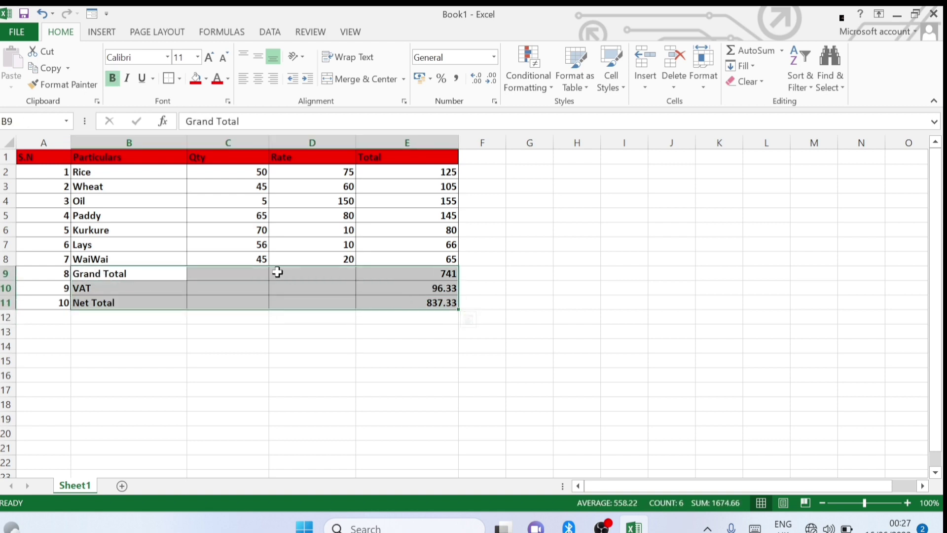
left_click(207, 79)
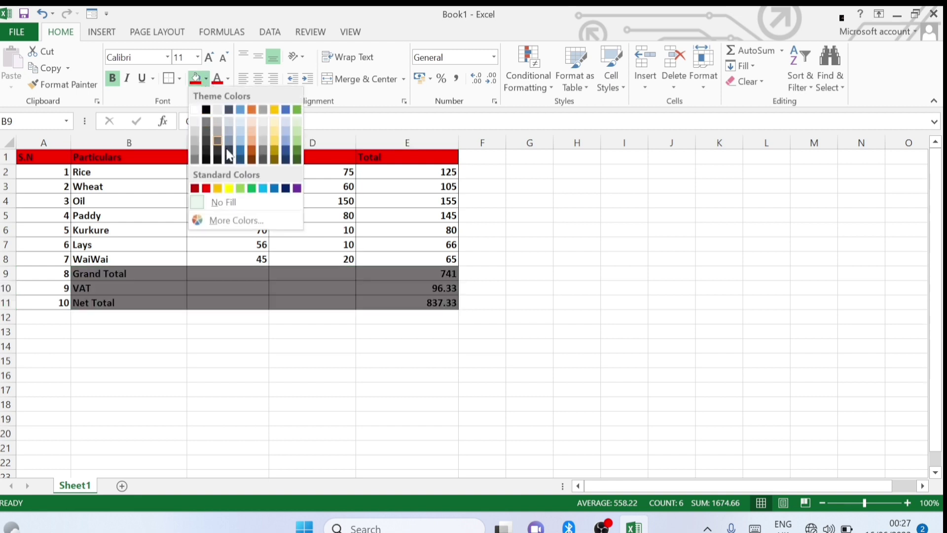
left_click(206, 188)
left_click(154, 384)
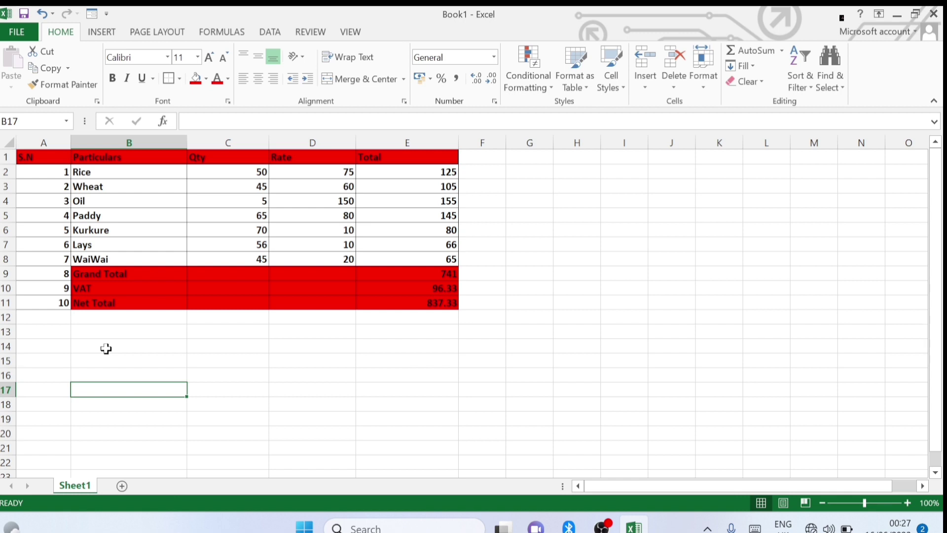
Rename the worksheet Sheet1 as "bill book".
right_click(81, 486)
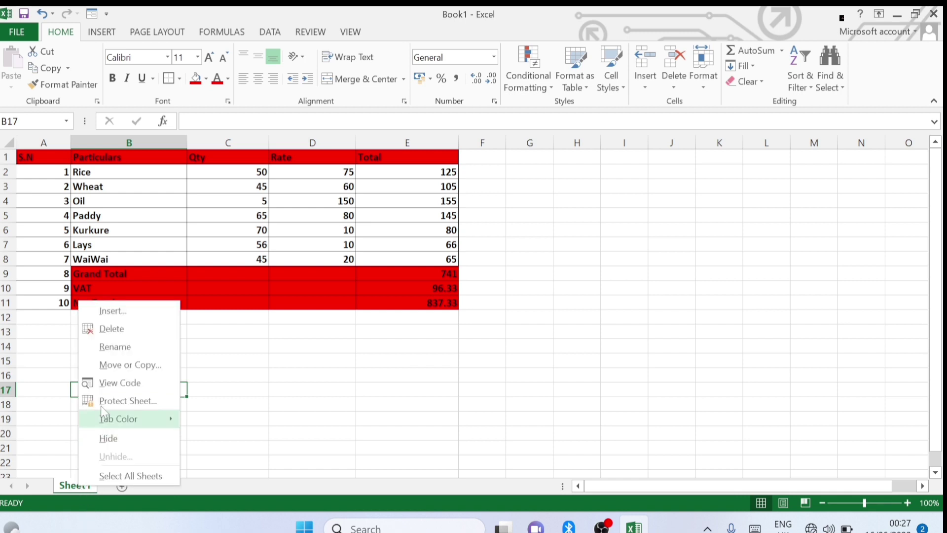
left_click(147, 349)
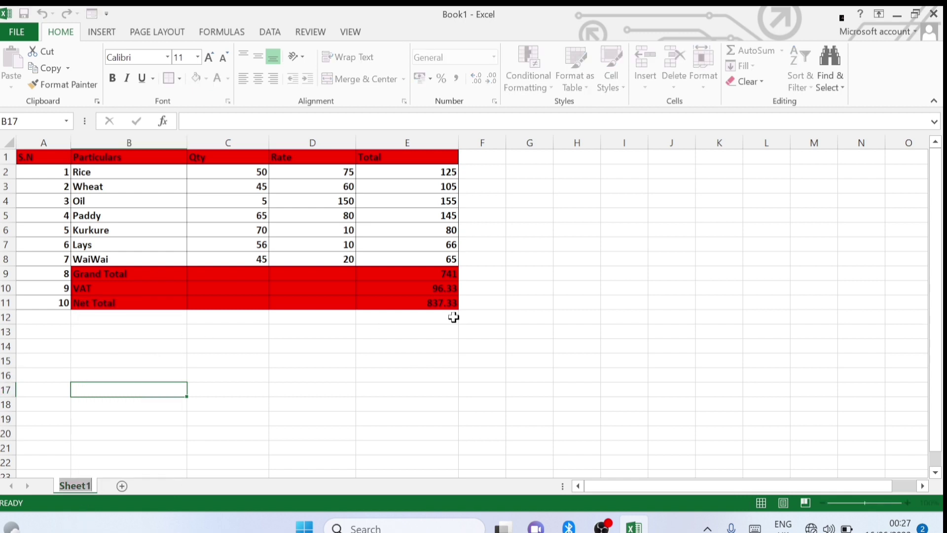
type("bill")
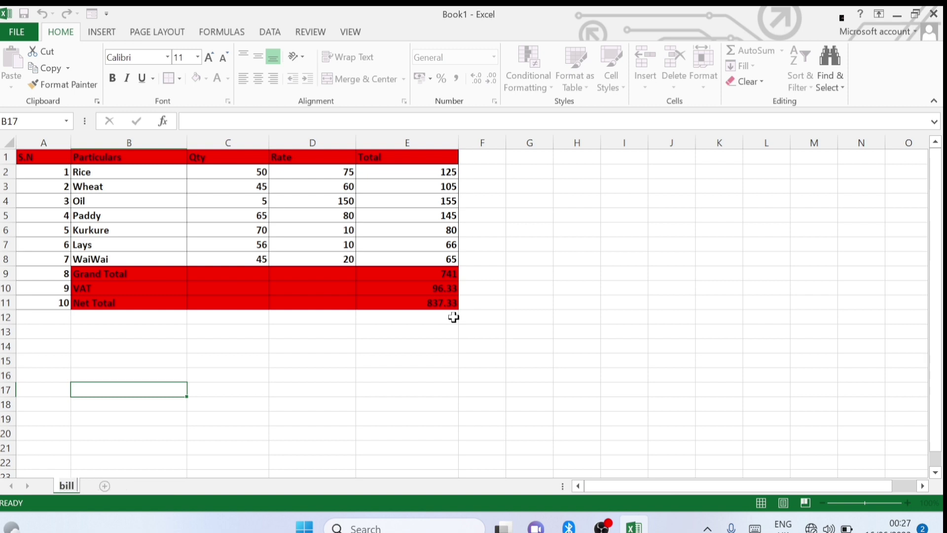
type(" book")
key("Return")
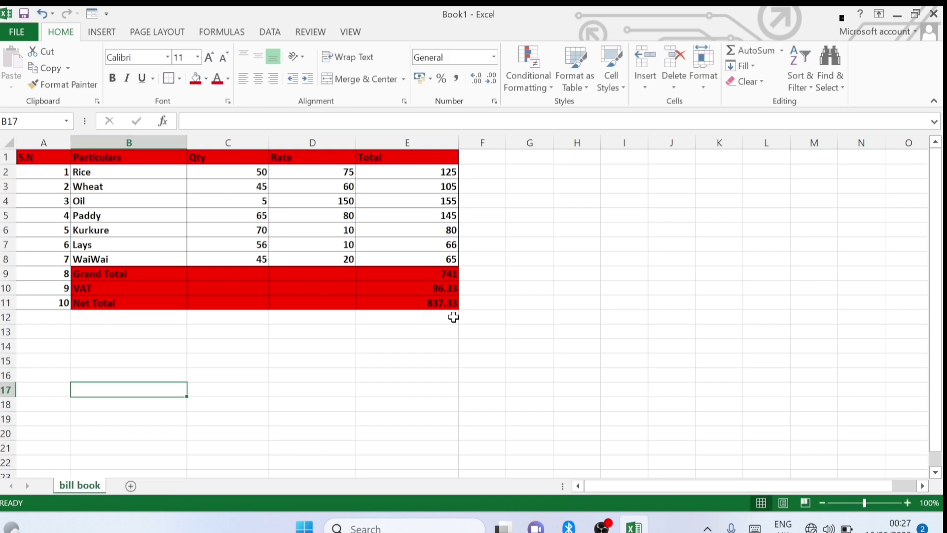
Set the tab colour of the bill book sheet to standard yellow.
right_click(89, 490)
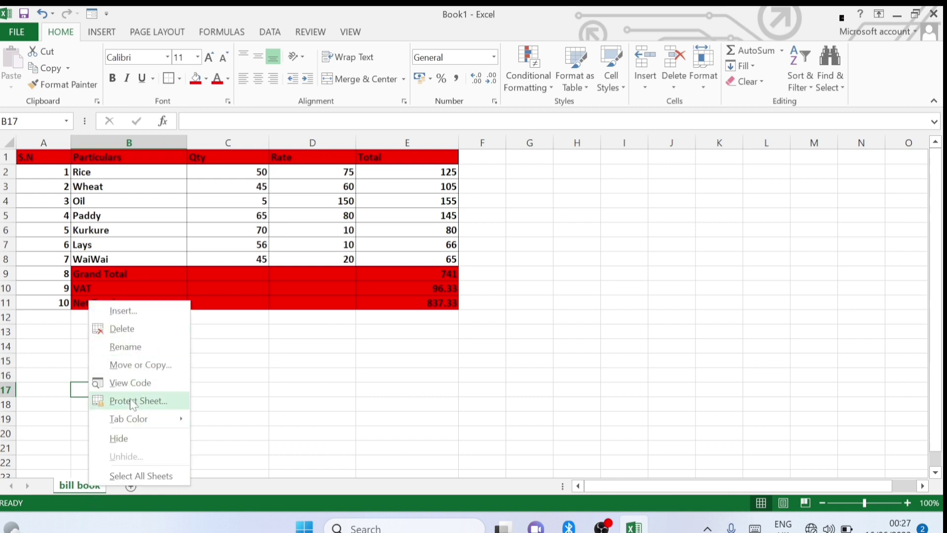
mouse_move(131, 418)
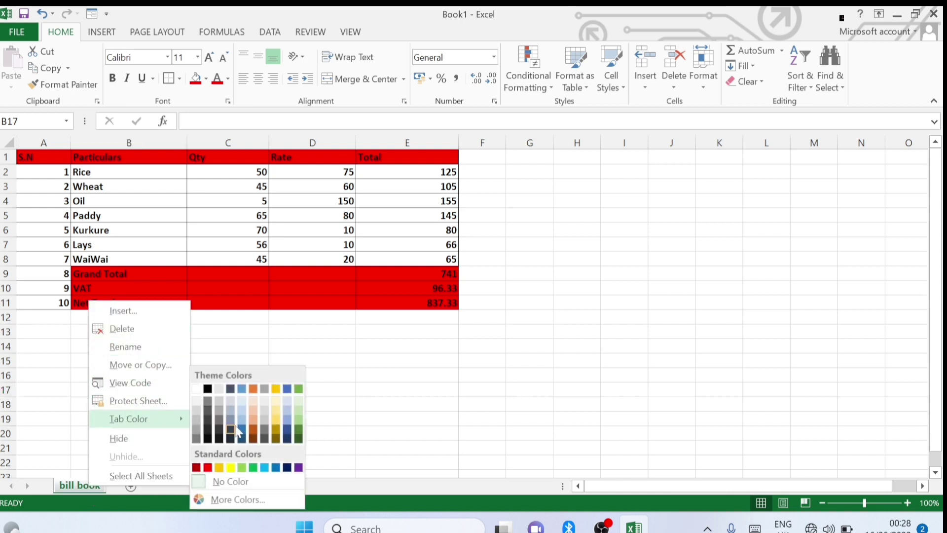
left_click(231, 469)
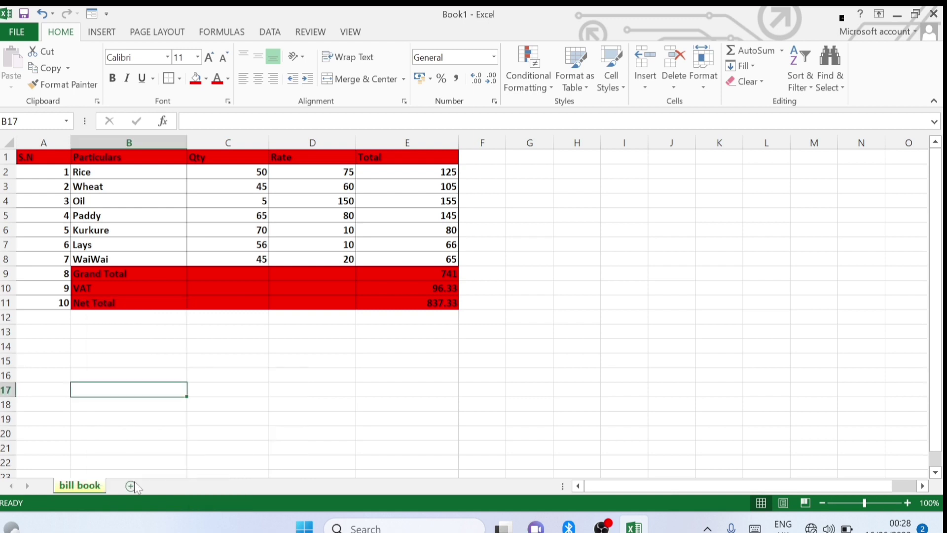
left_click(254, 378)
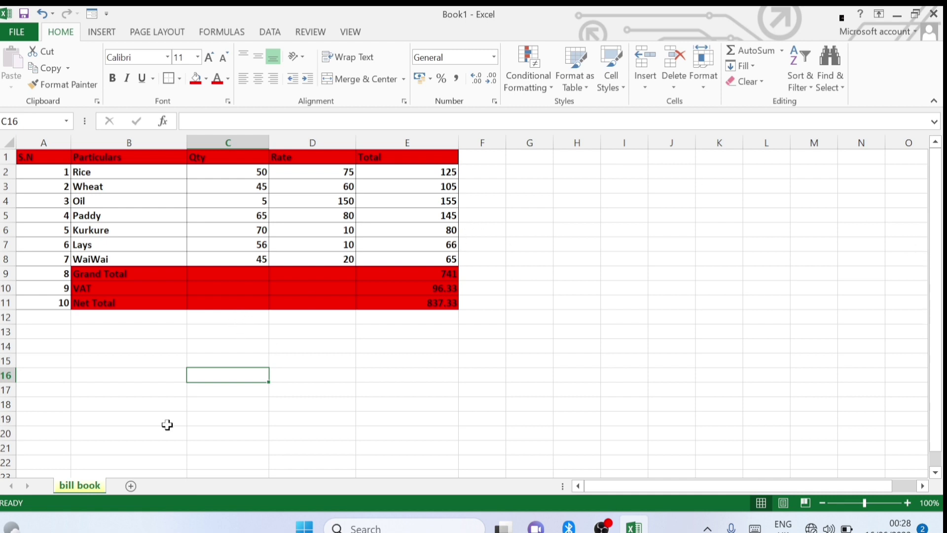
Add a new worksheet and enter Food in A1 with the amount 8000 in B1.
left_click(130, 486)
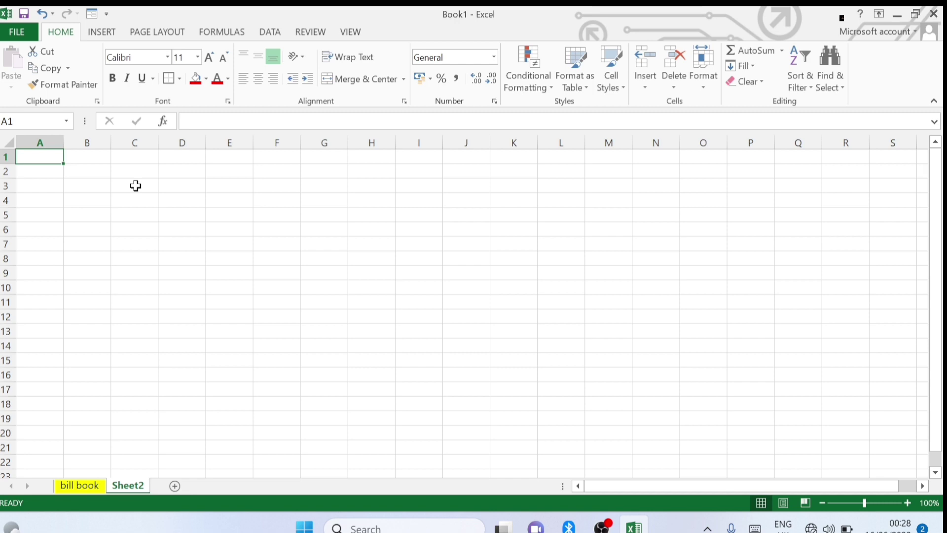
type("Food")
key("Tab")
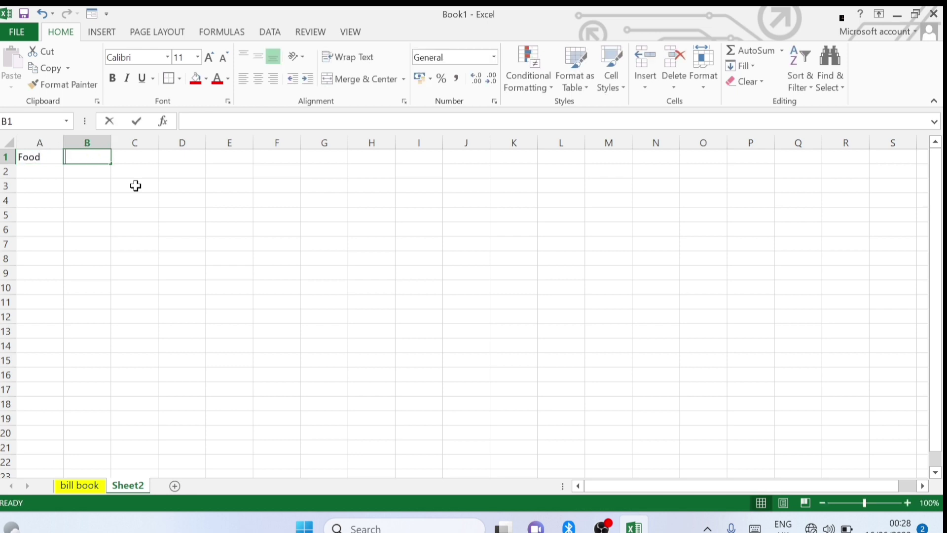
type("8000")
key("Return")
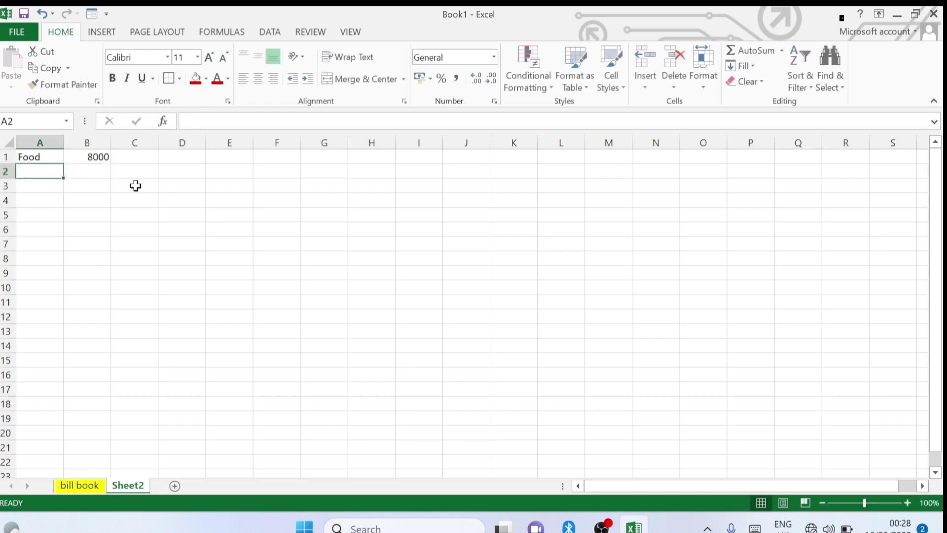
Enter Clothes with 3000 in A2:B2 and Medicine with 9000 in A3:B3.
type("Clothes")
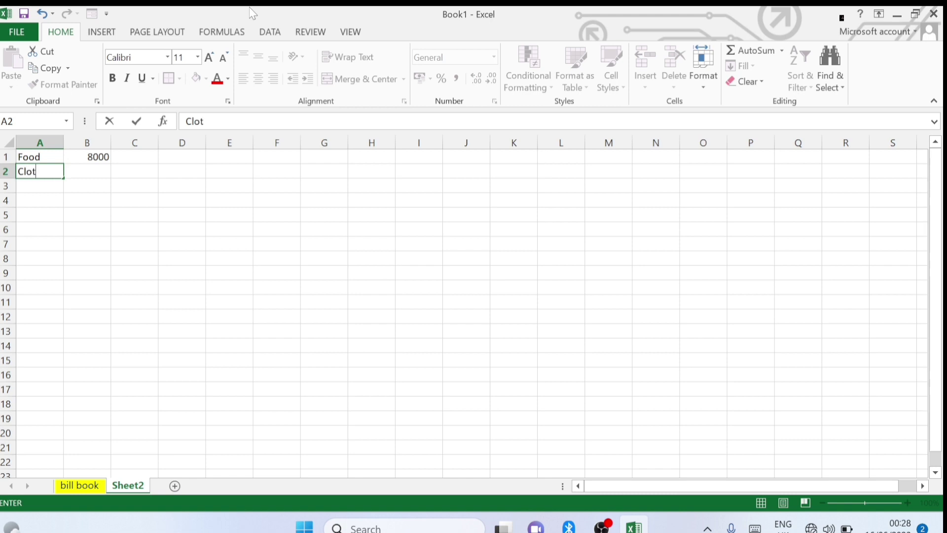
key("Tab")
type("3000")
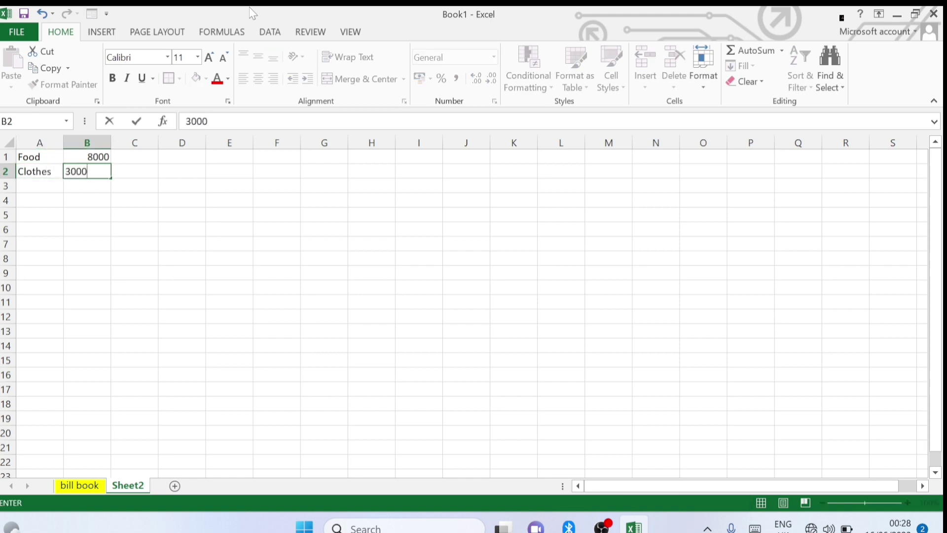
key("Return")
key("Left")
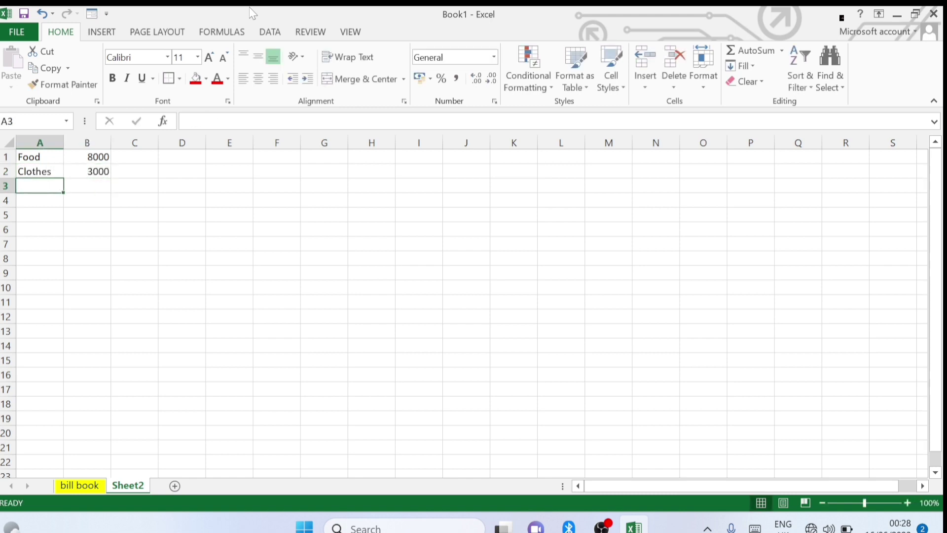
type("Medicine")
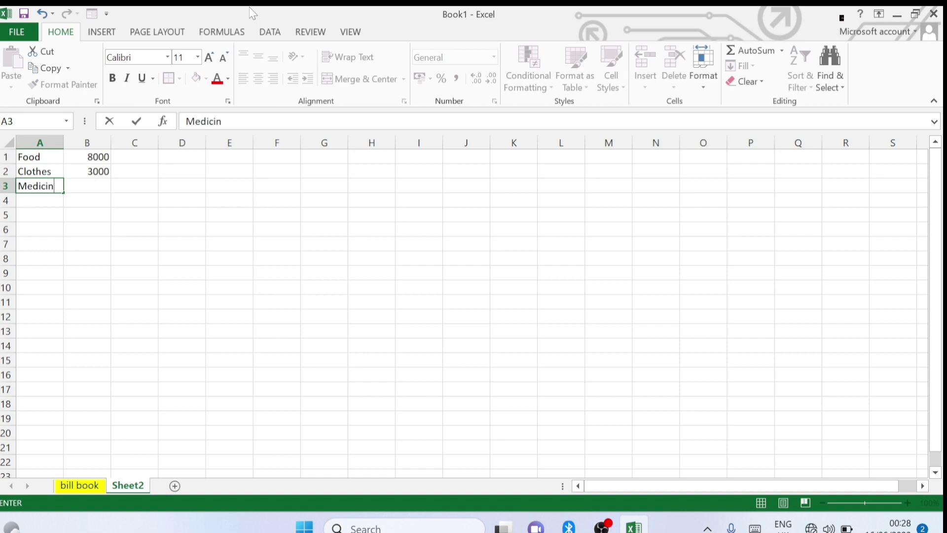
key("Tab")
type("900")
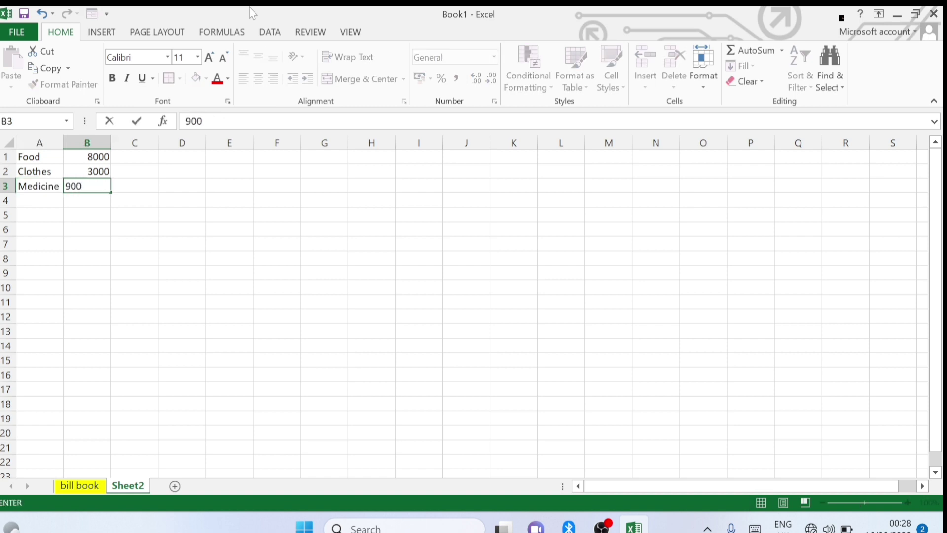
type("0")
key("Return")
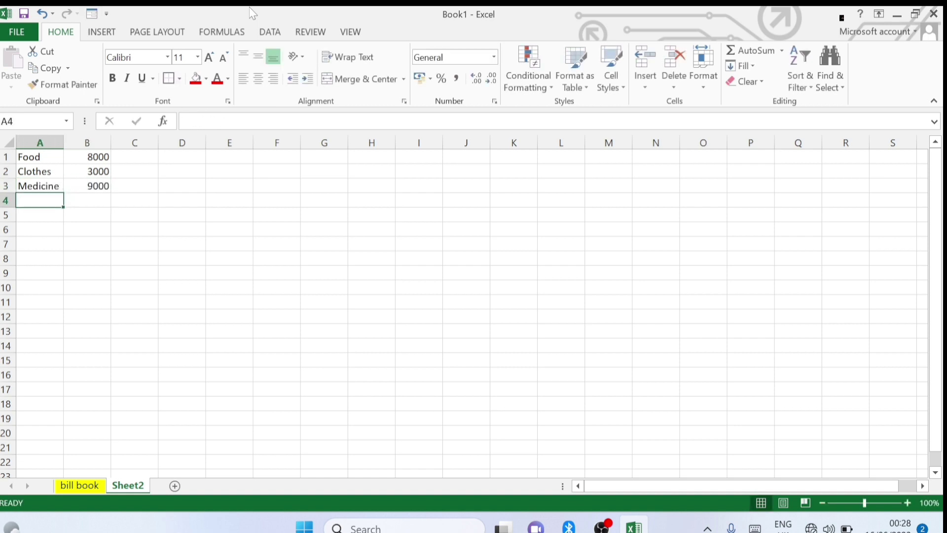
Enter other in A4 with the amount 4500 in B4.
type("other")
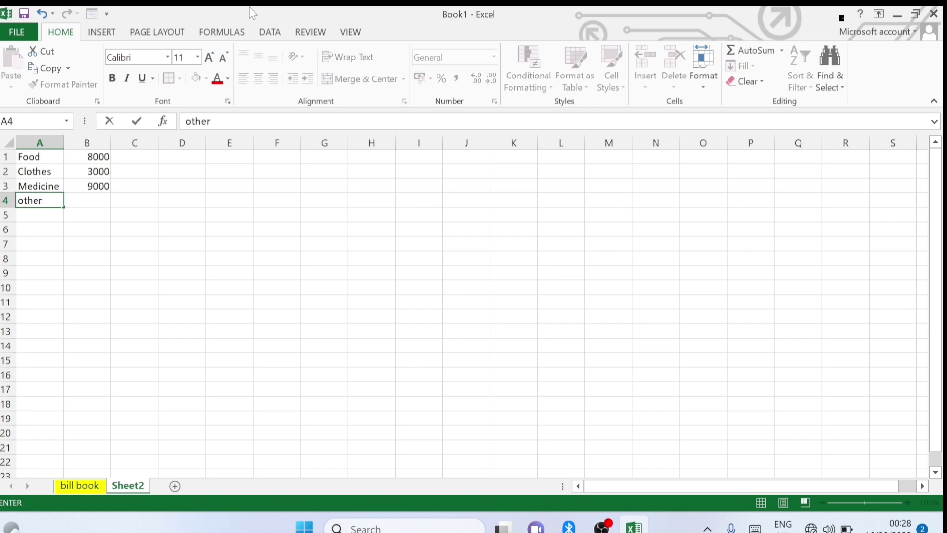
key("Tab")
type("4500")
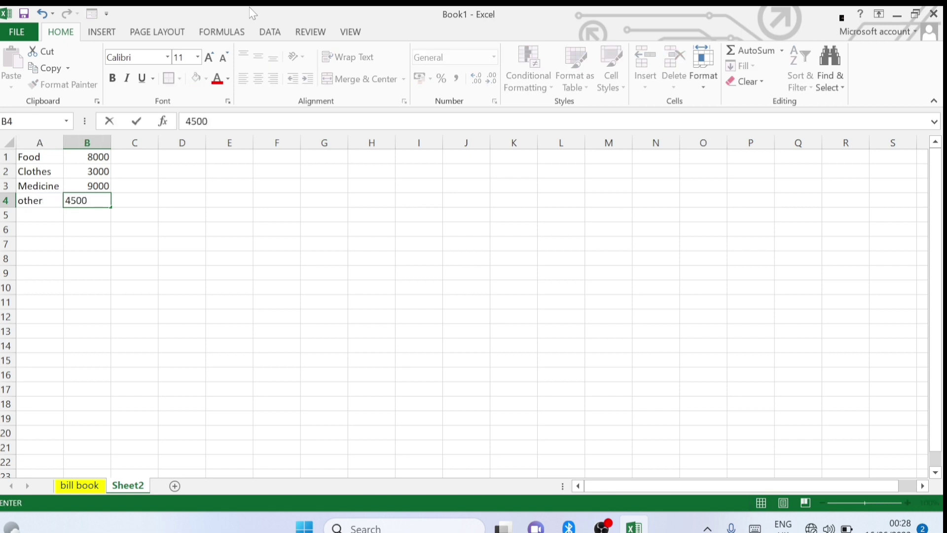
key("Down")
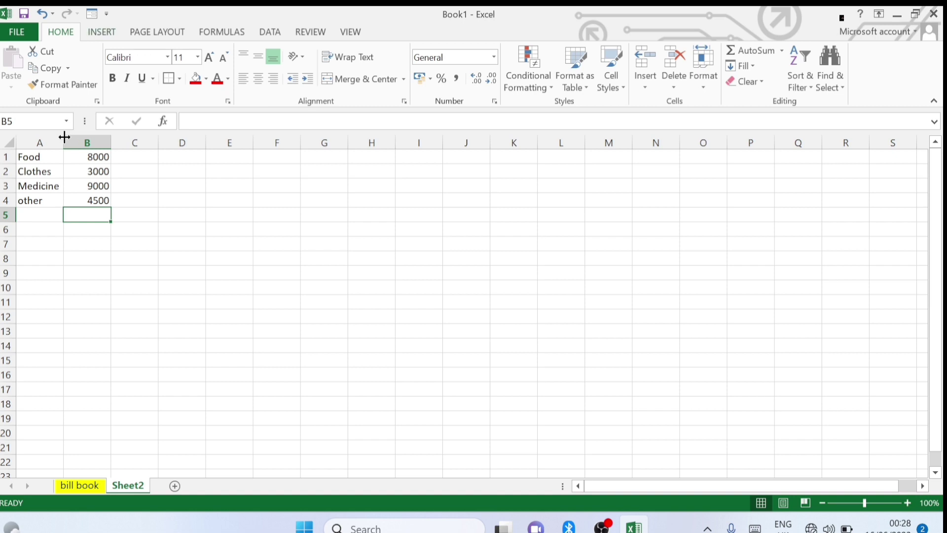
Try to chart the expense list in A1:B4 on a separate chart sheet and apply the seventh chart style.
left_click_drag(34, 156, 77, 196)
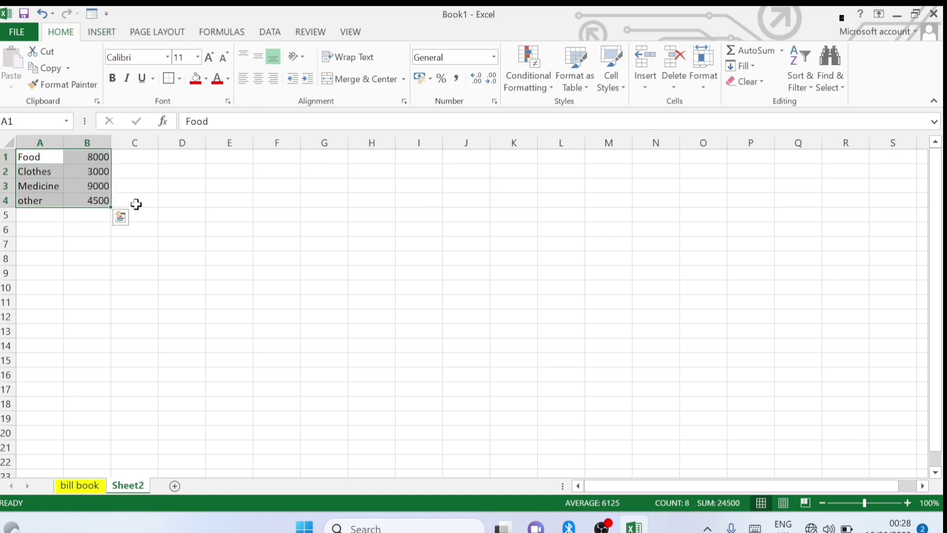
left_click(93, 255)
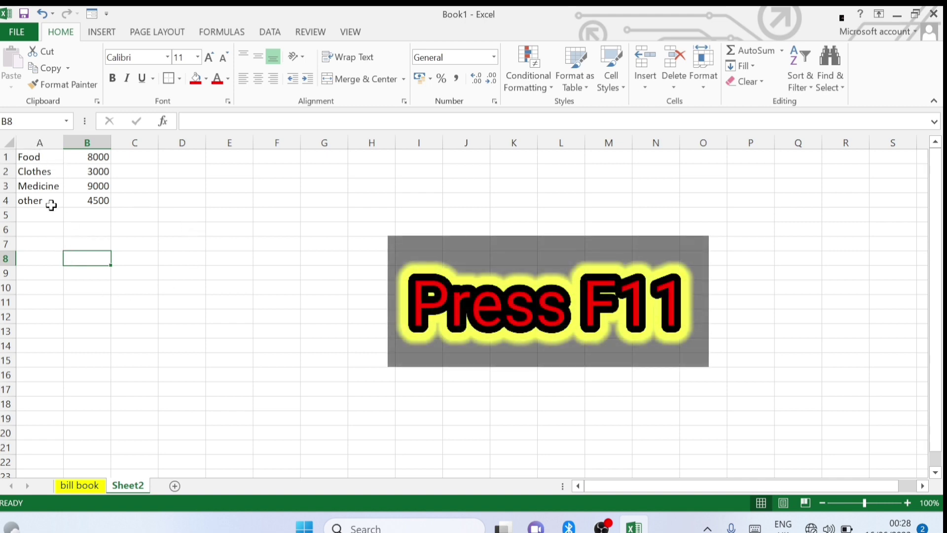
key("F11")
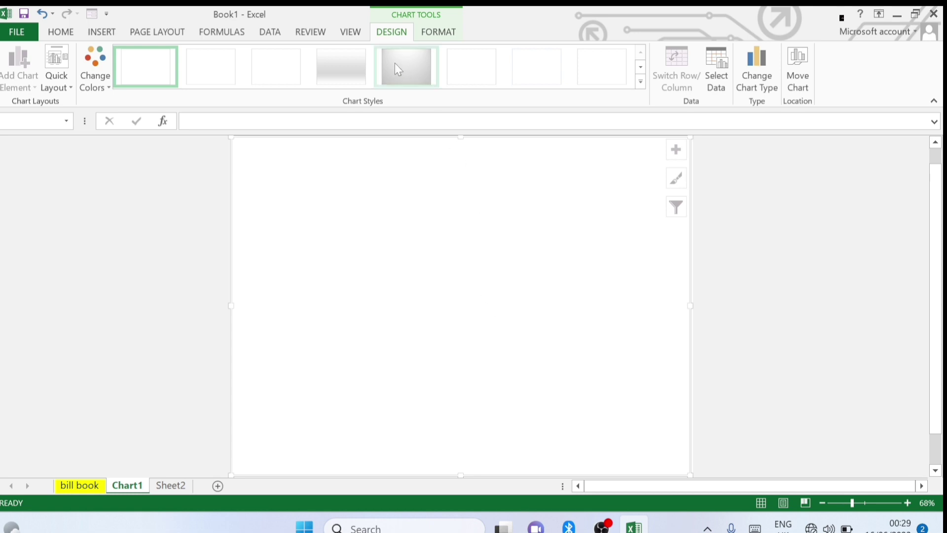
left_click(466, 74)
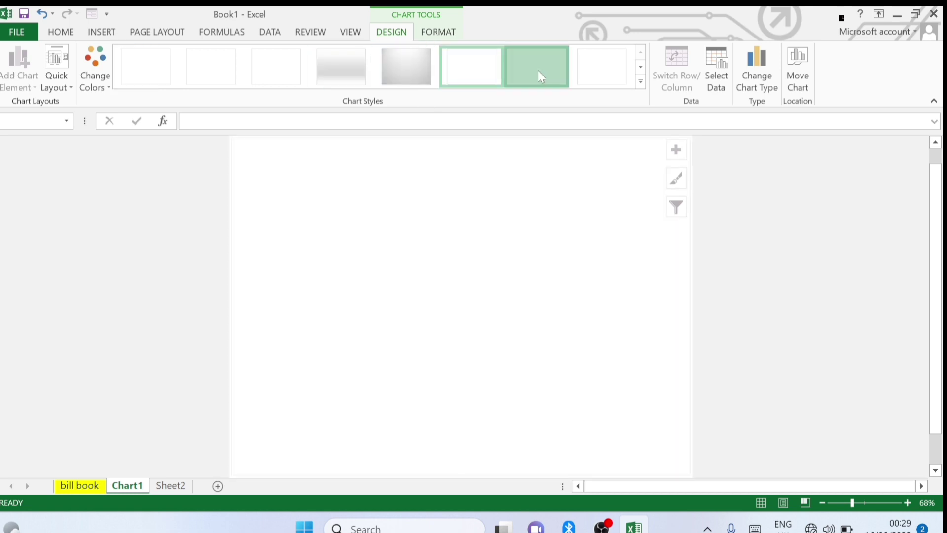
left_click(536, 71)
Change the chart type to 100% Stacked Column.
left_click(760, 76)
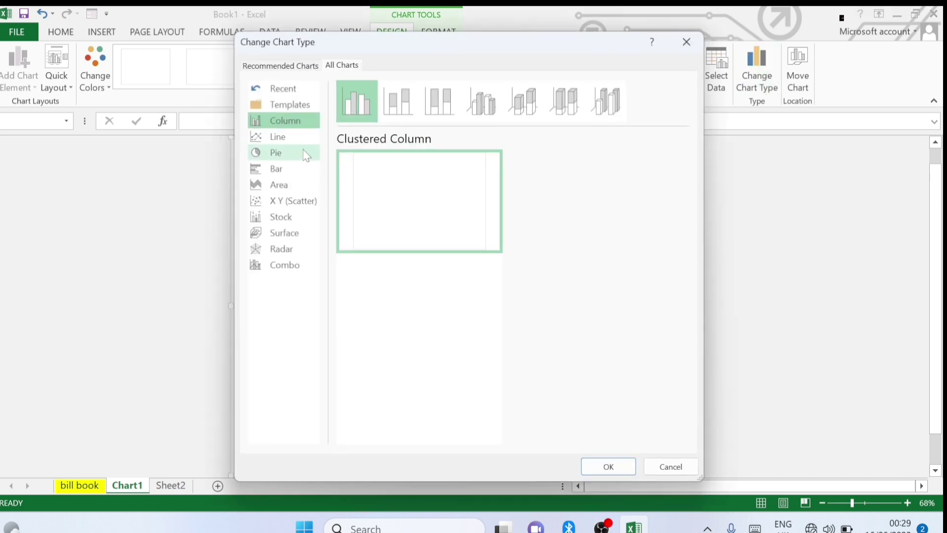
left_click(397, 104)
left_click(438, 103)
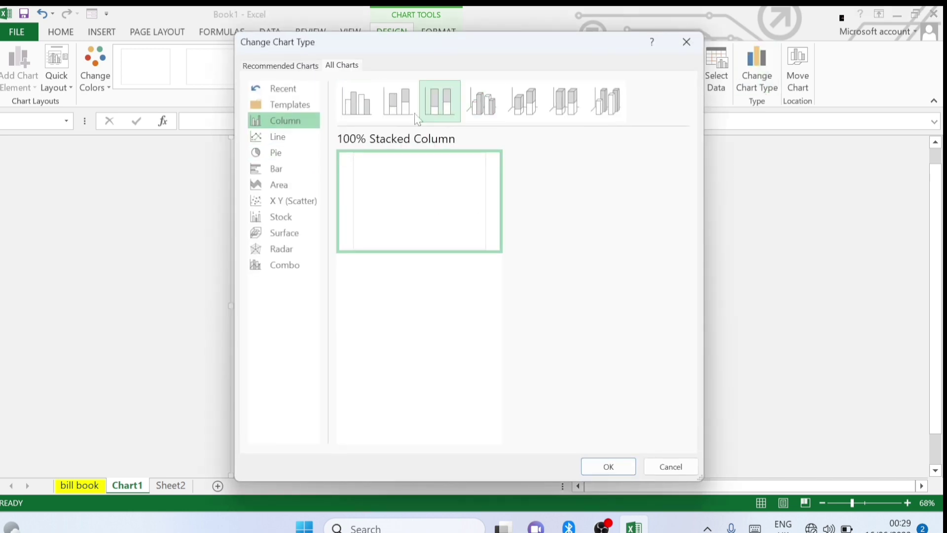
left_click(608, 466)
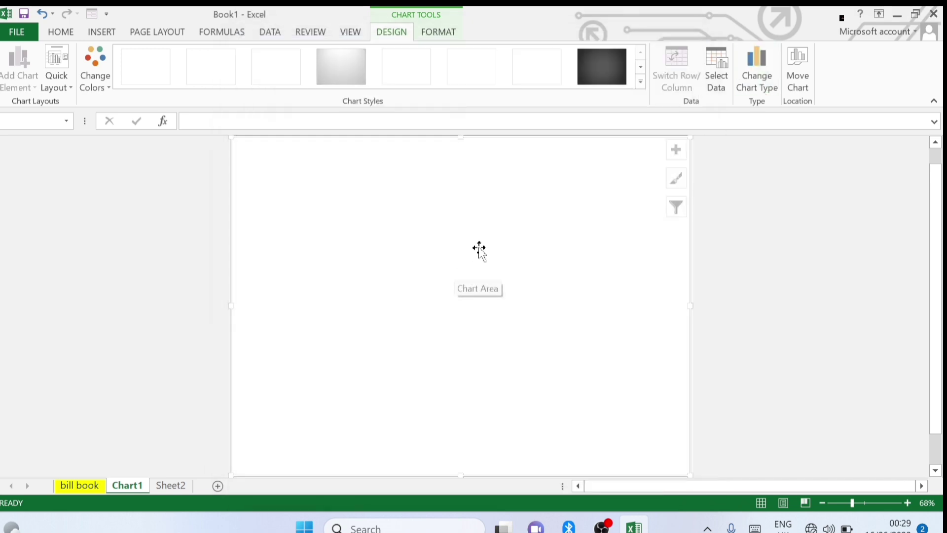